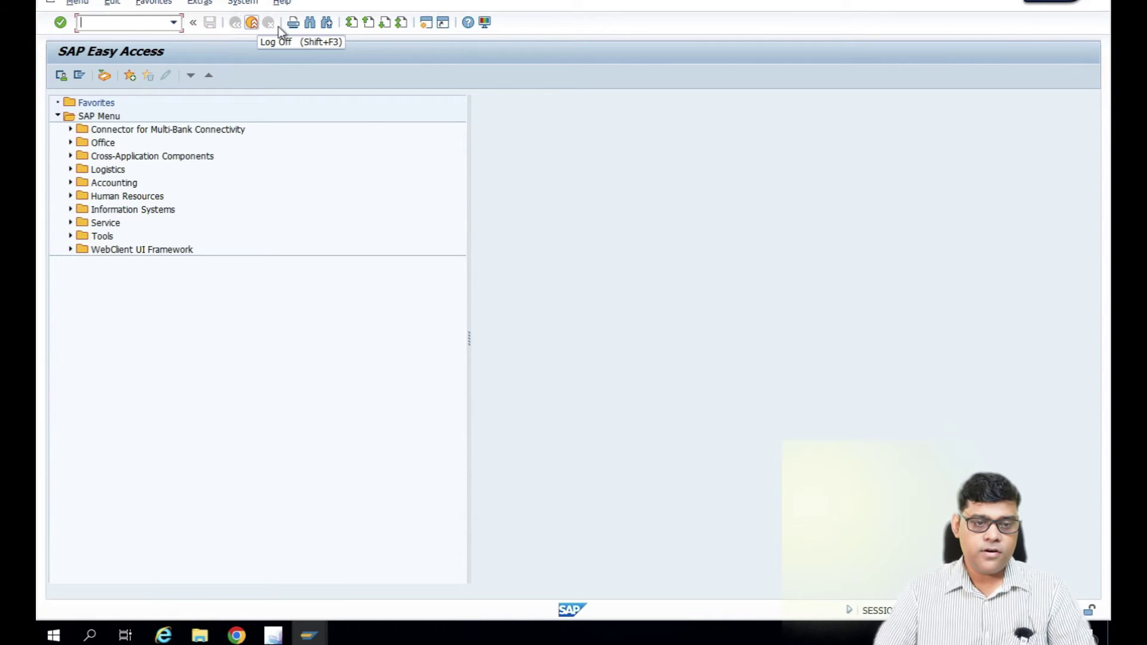
Step: Open transaction FB50L for ledger-group G/L document entry from Accounting > Financial Accounting > General Ledger > Document Entry
left_click(70, 185)
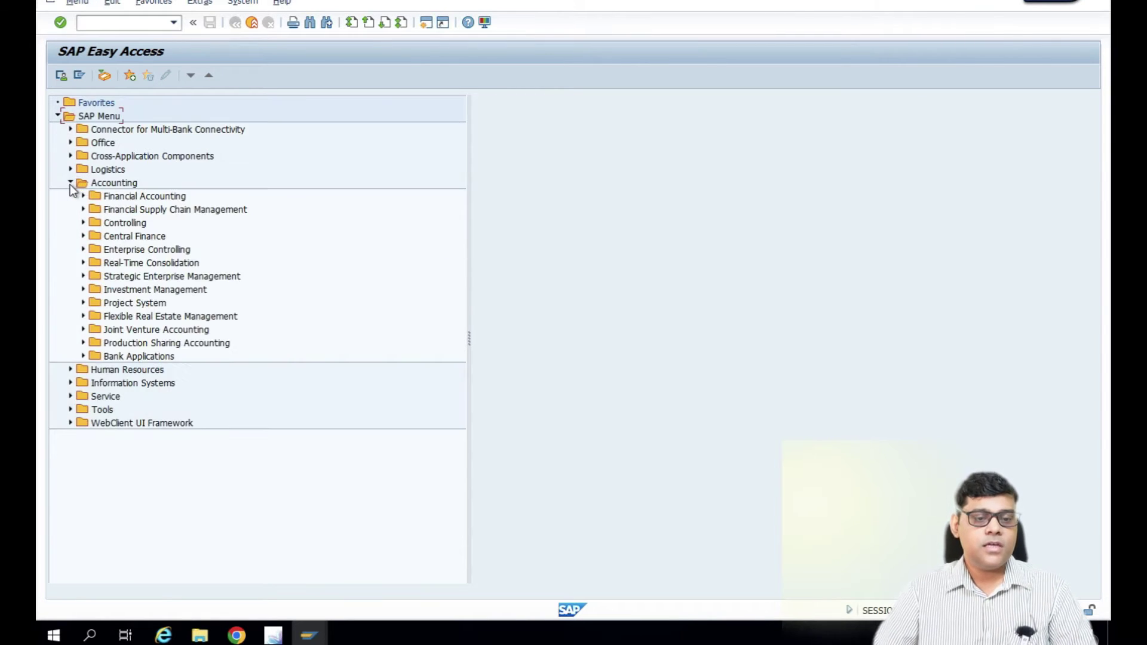
left_click(83, 197)
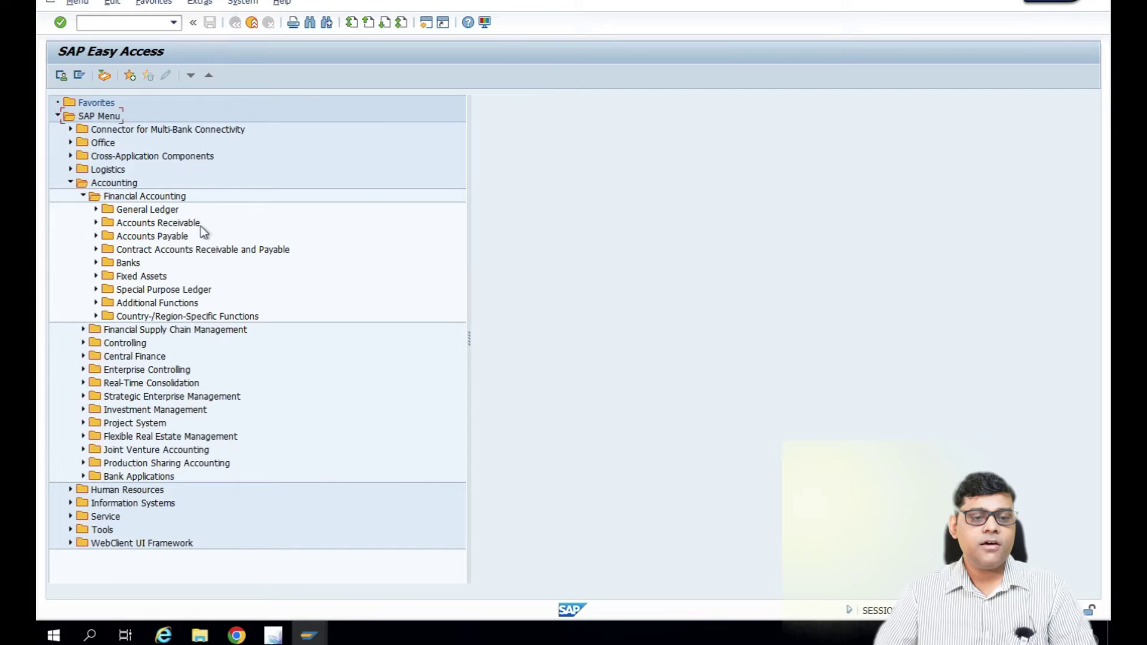
left_click(95, 210)
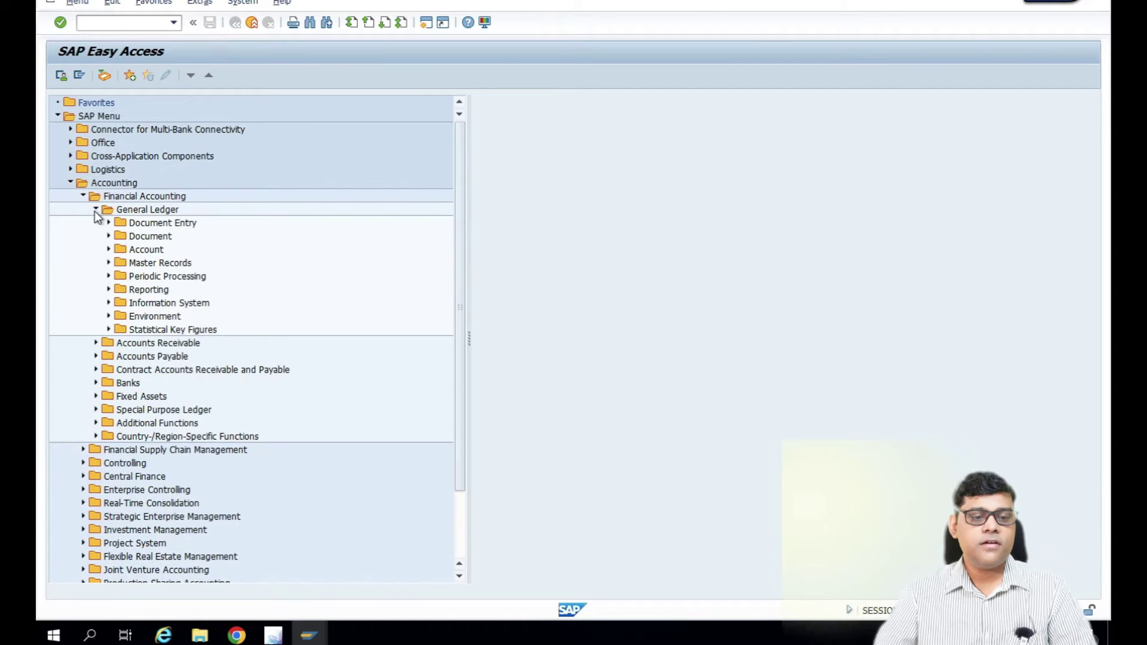
left_click(108, 223)
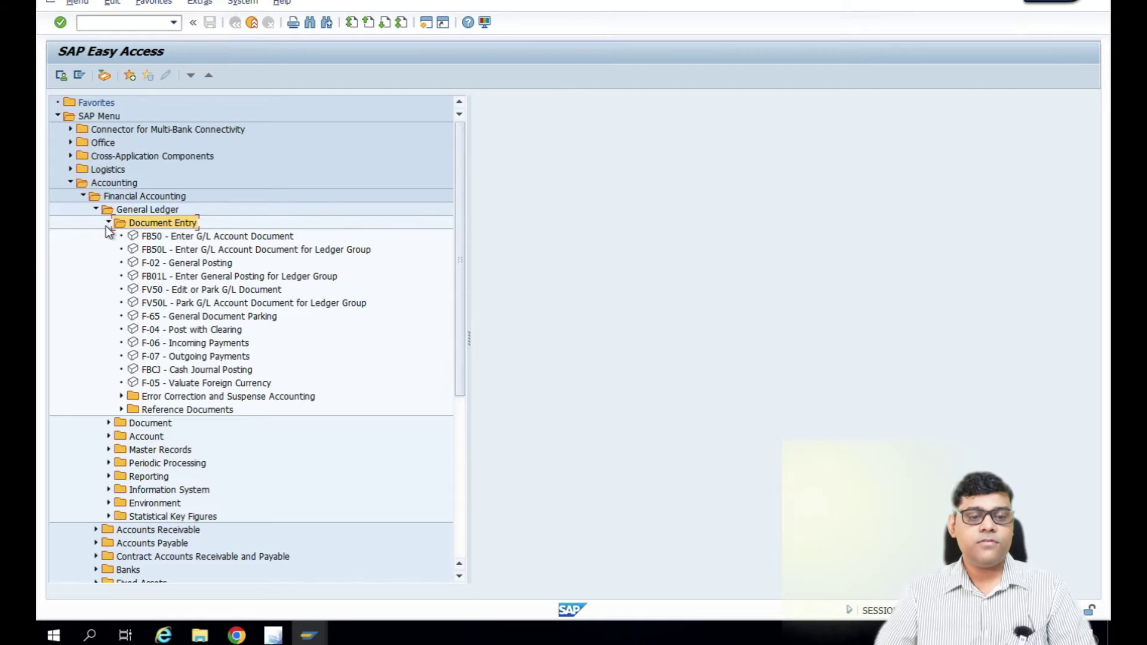
left_click(210, 291)
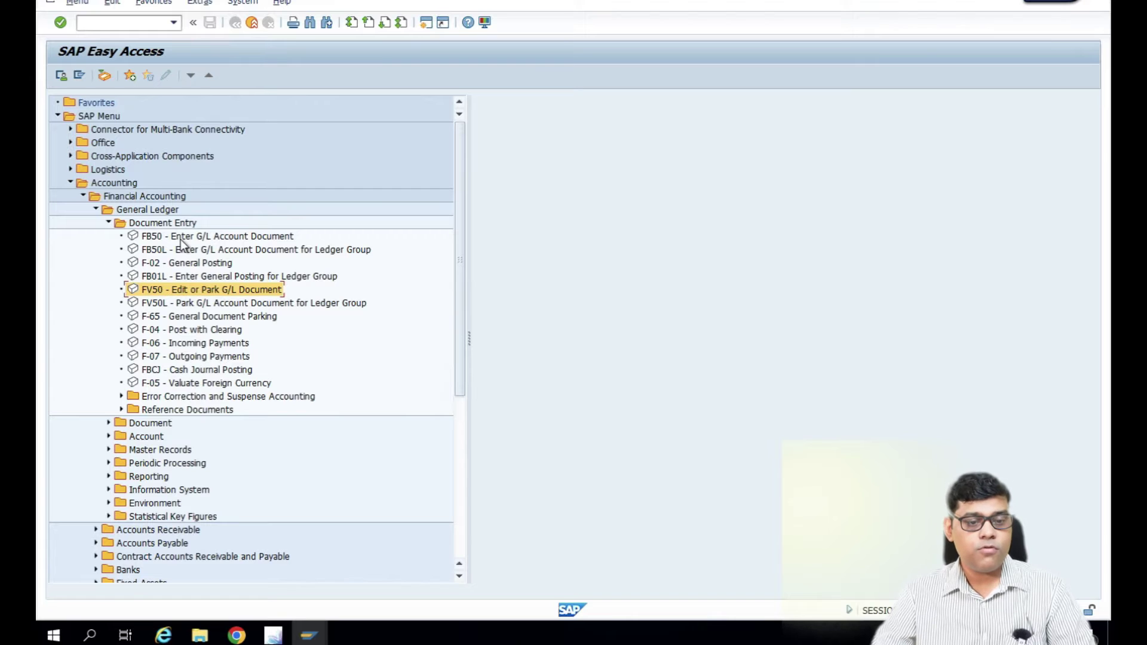
left_click(217, 237)
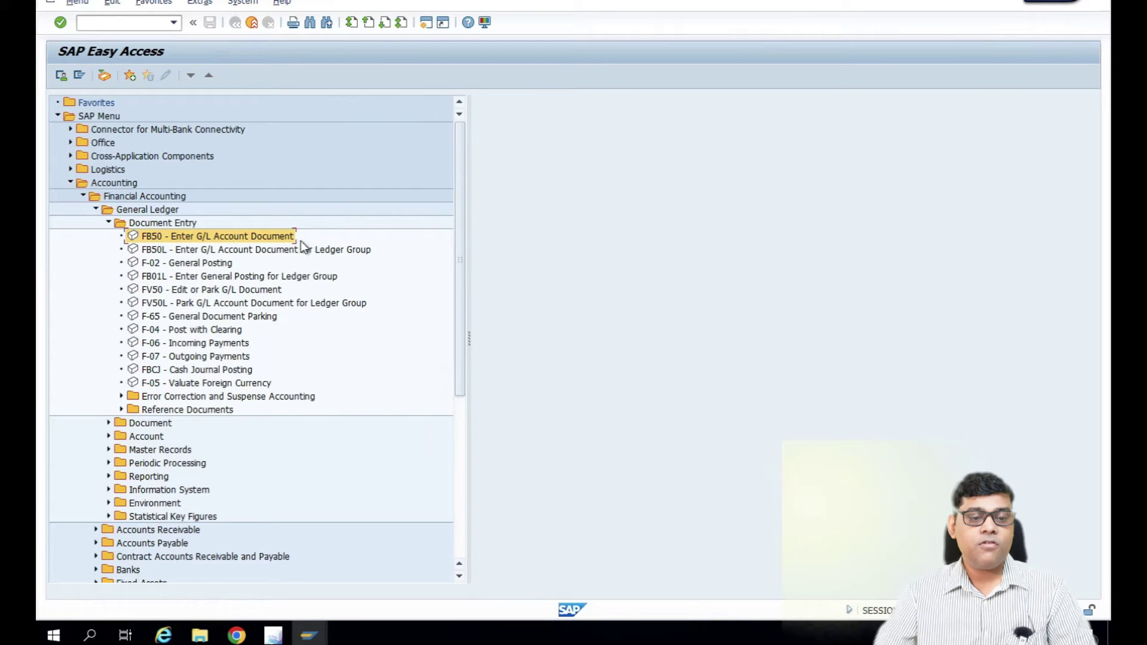
left_click(206, 251)
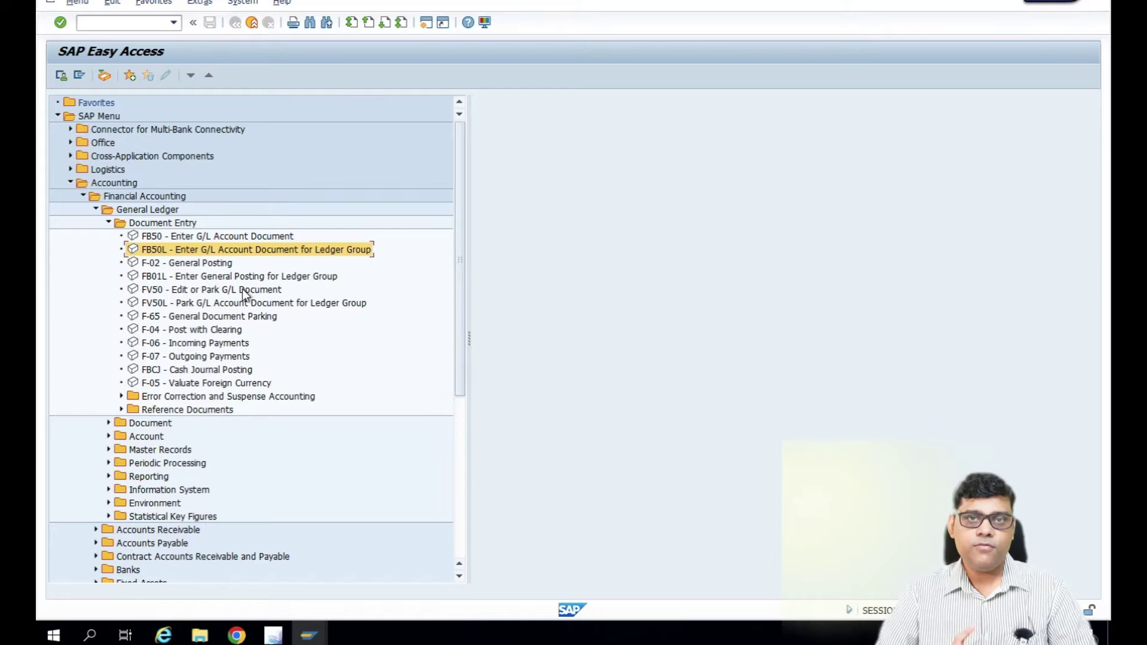
double_click(238, 251)
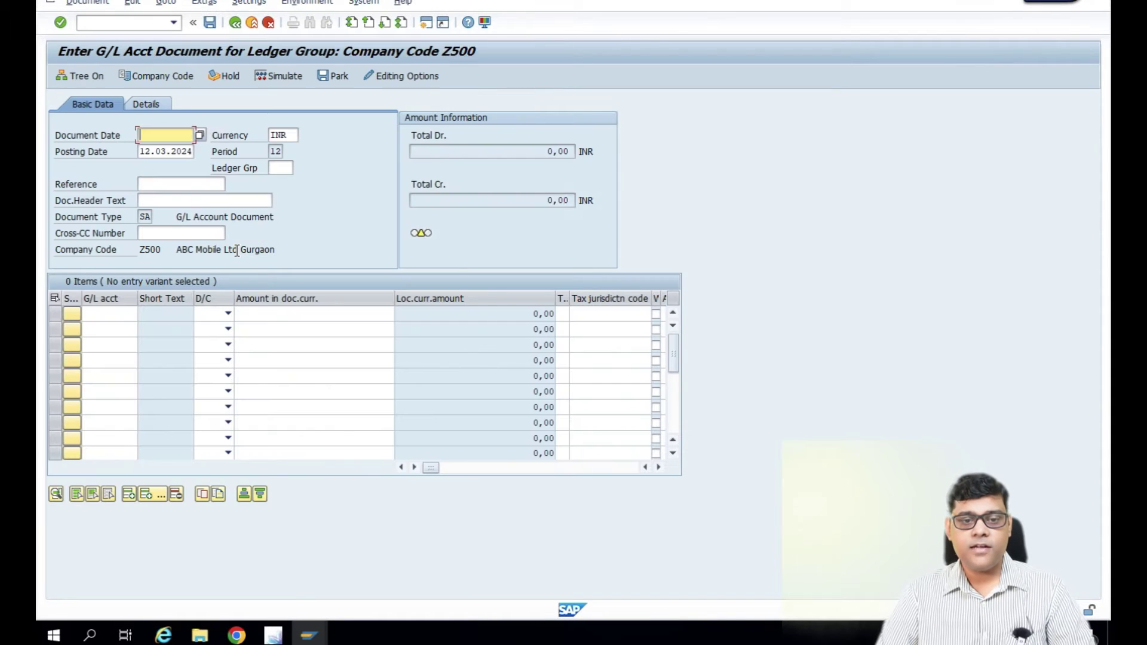
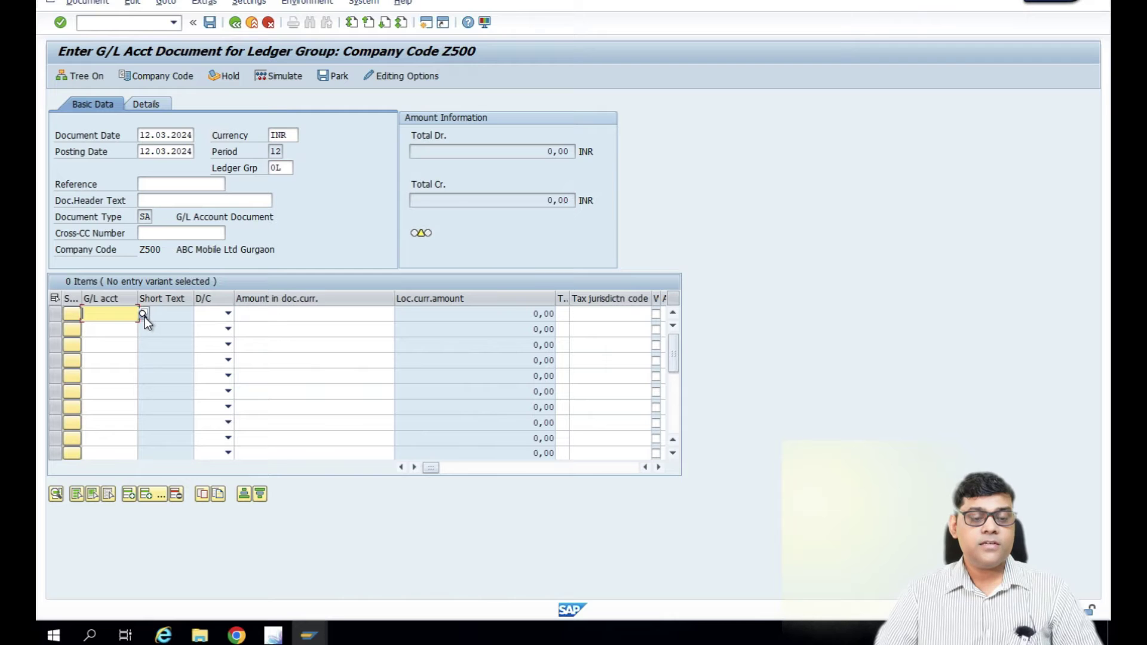
key("F4")
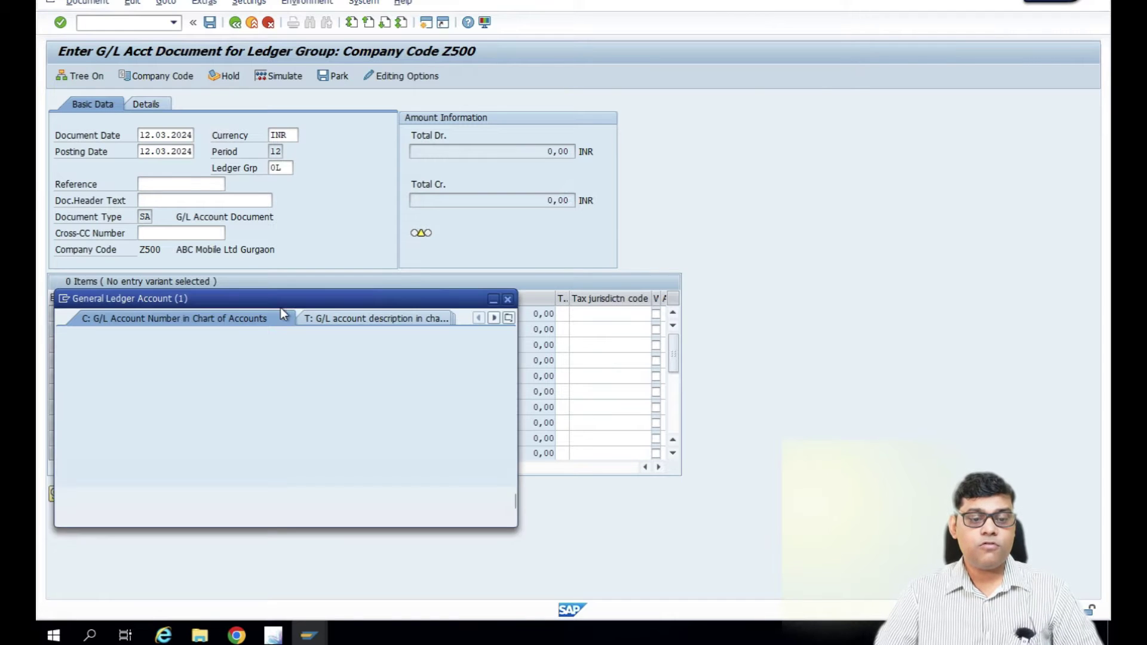
key("Return")
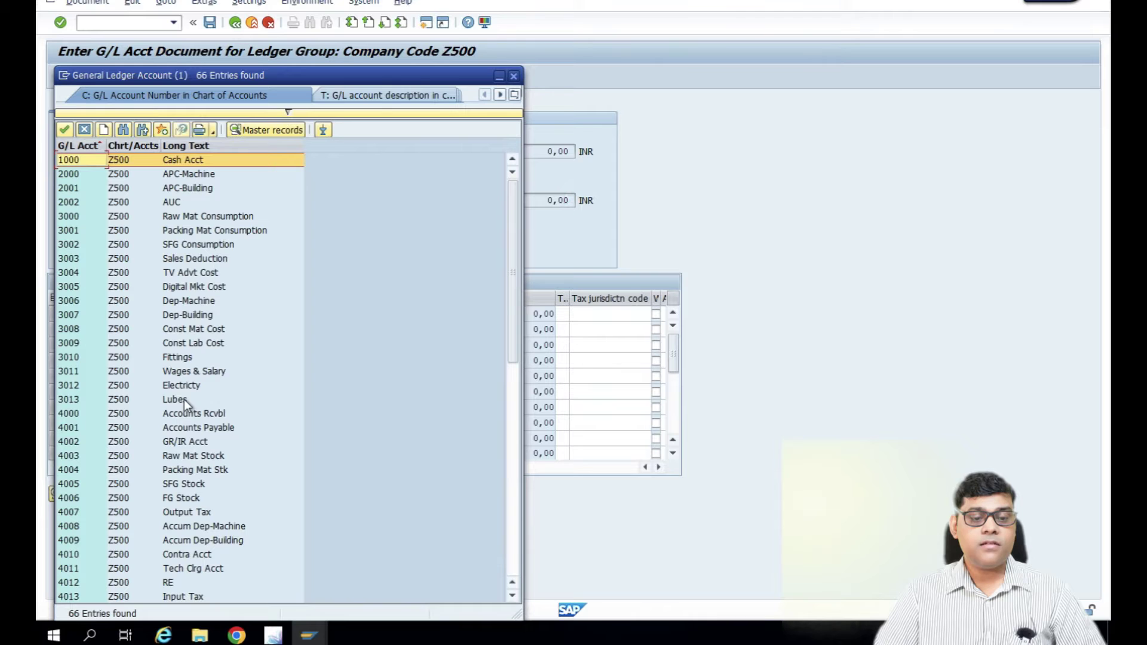
double_click(180, 388)
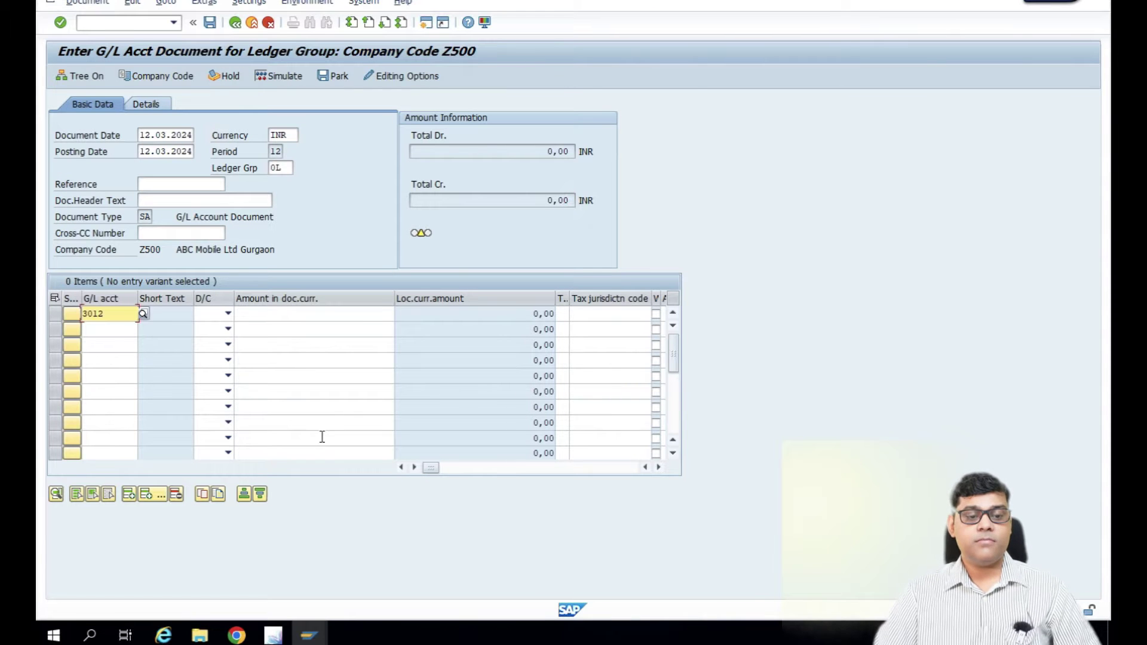
Step: Set the first line item to G/L account 3013 as a debit
double_click(108, 313)
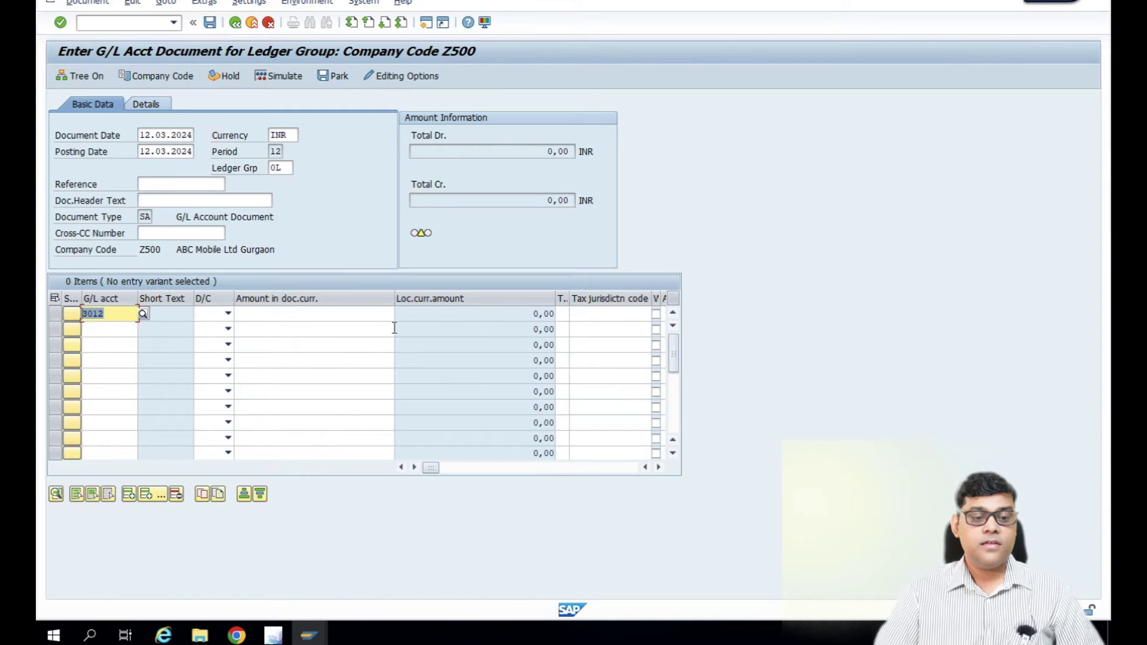
type("3013")
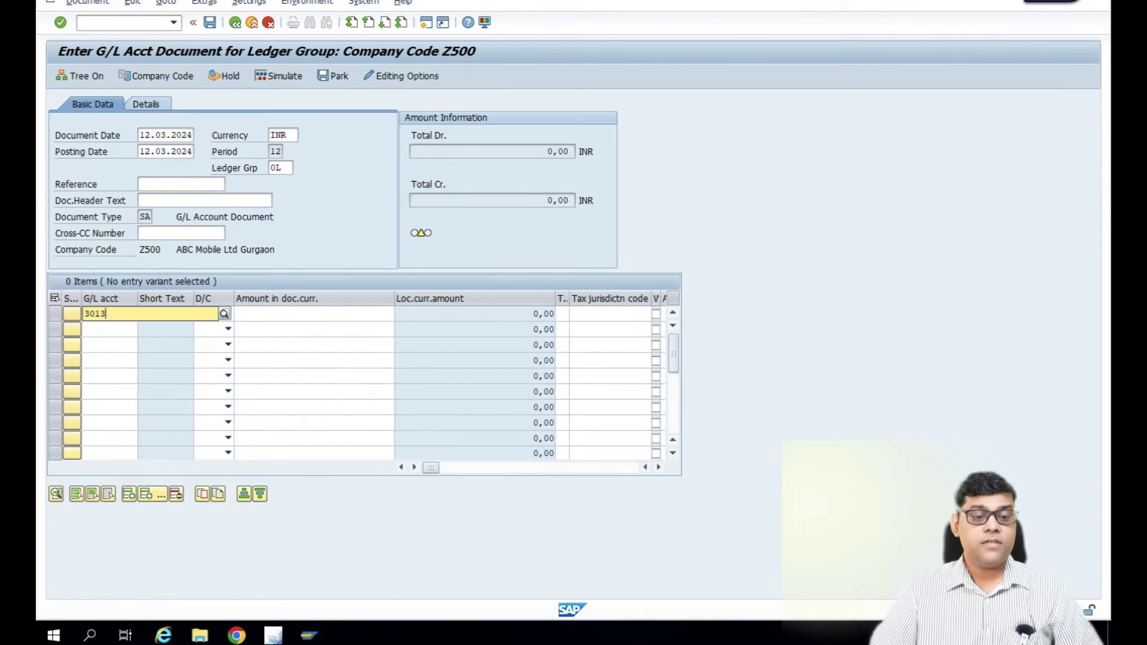
left_click(123, 344)
key("Tab")
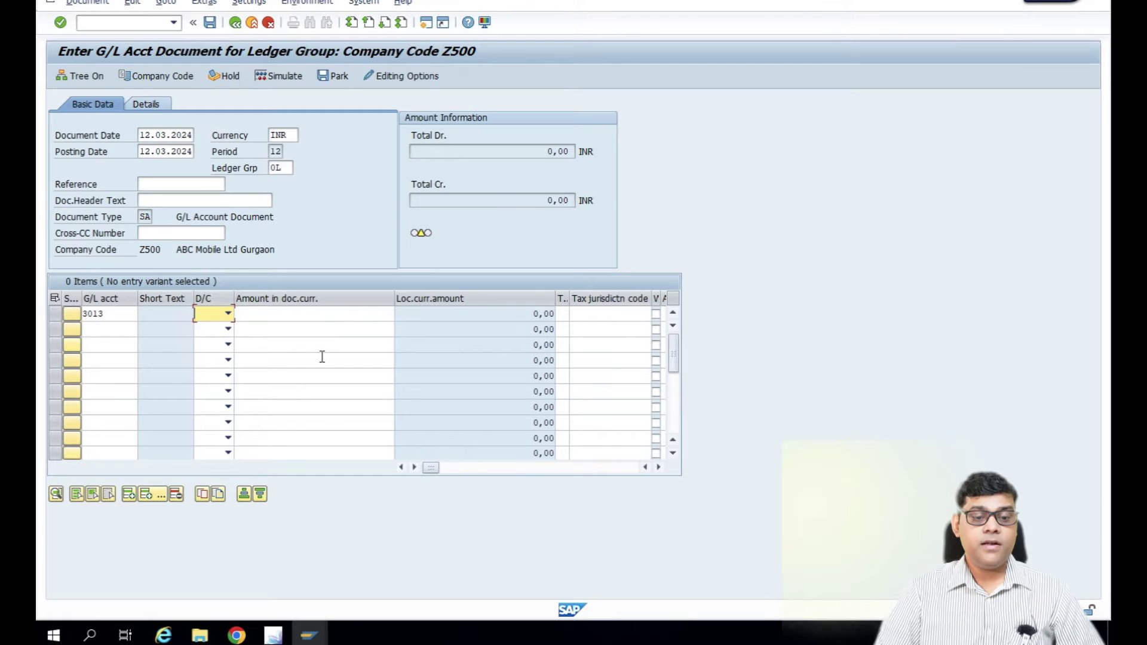
key("Down")
key("Tab")
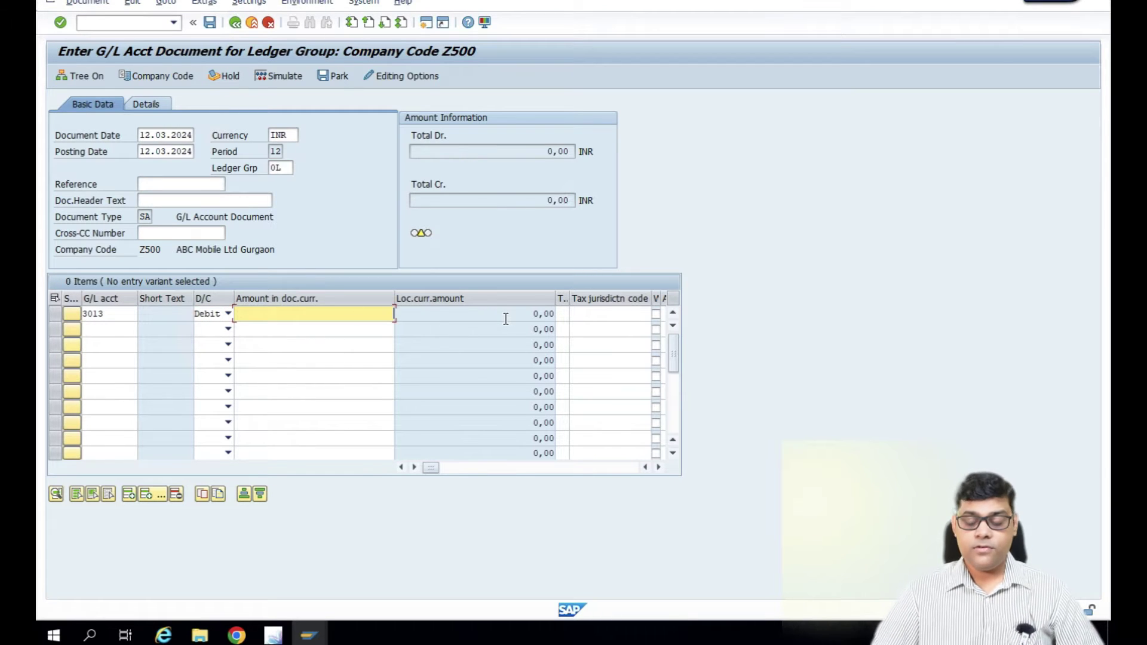
Step: Enter an amount of 200 and cost center 5000 for the debit line of account 3013
type("200")
key("Tab")
key("Tab")
key("Tab")
key("Tab")
key("Tab")
key("Tab")
key("Tab")
key("Tab")
key("Tab")
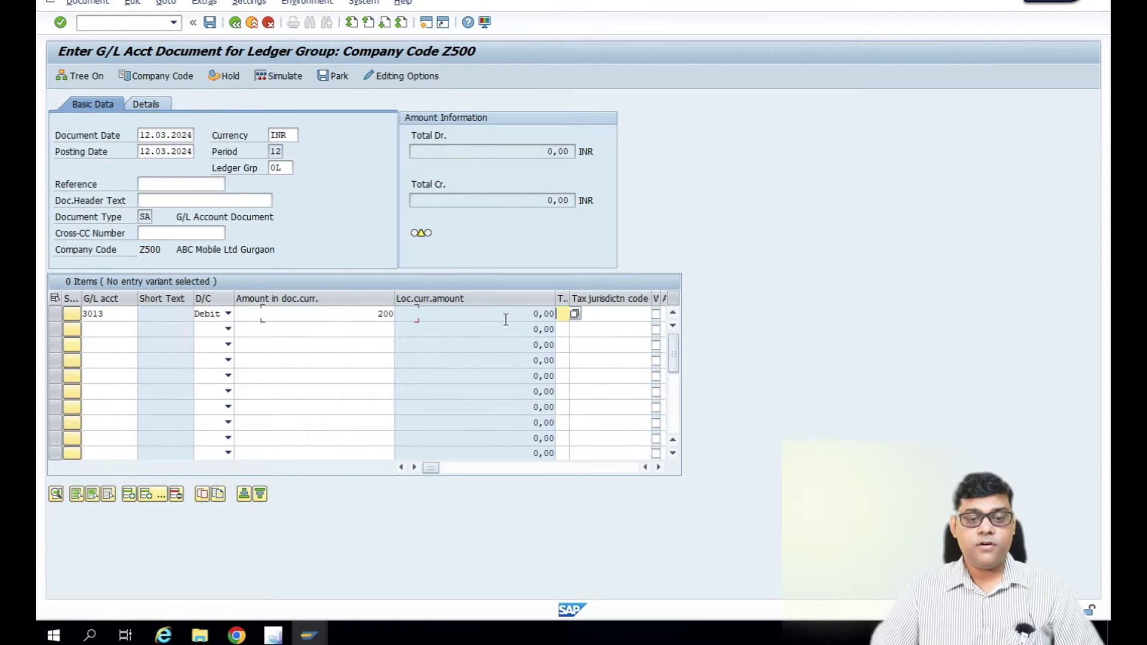
key("Tab")
key("Tab")
key("Tab")
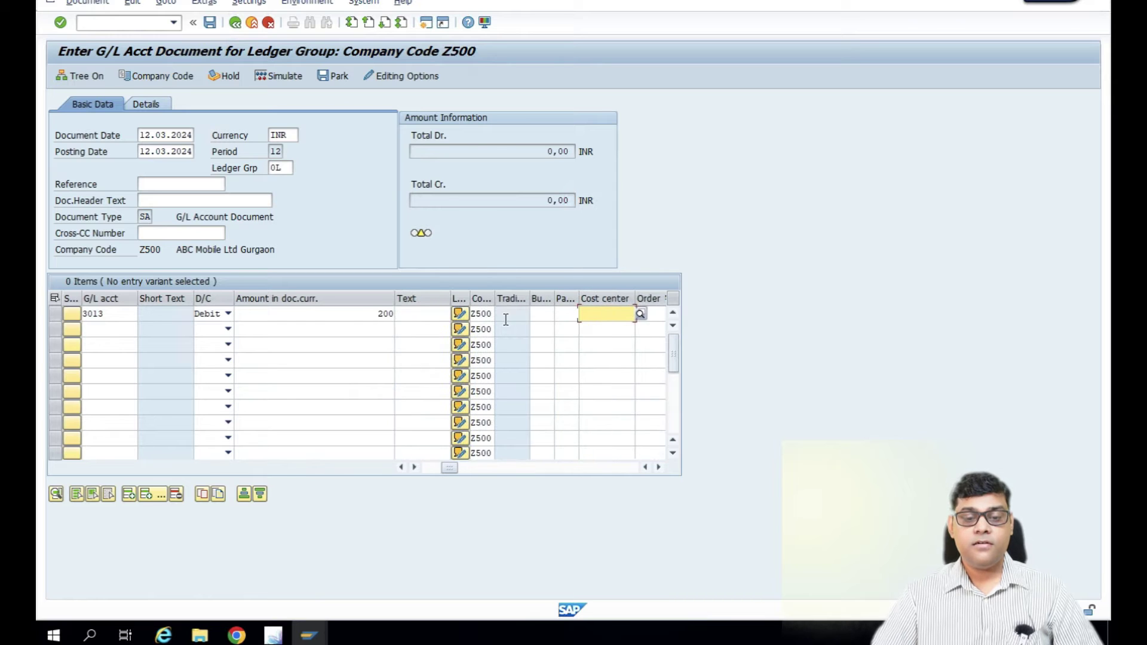
left_click(553, 315)
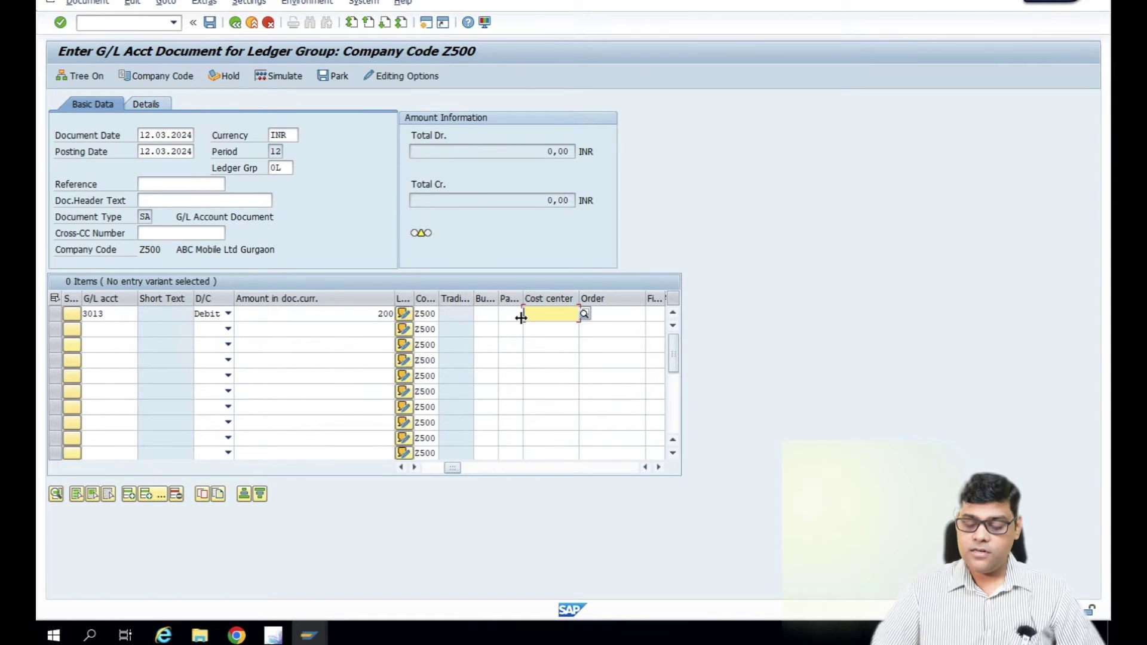
type("5000")
key("Tab")
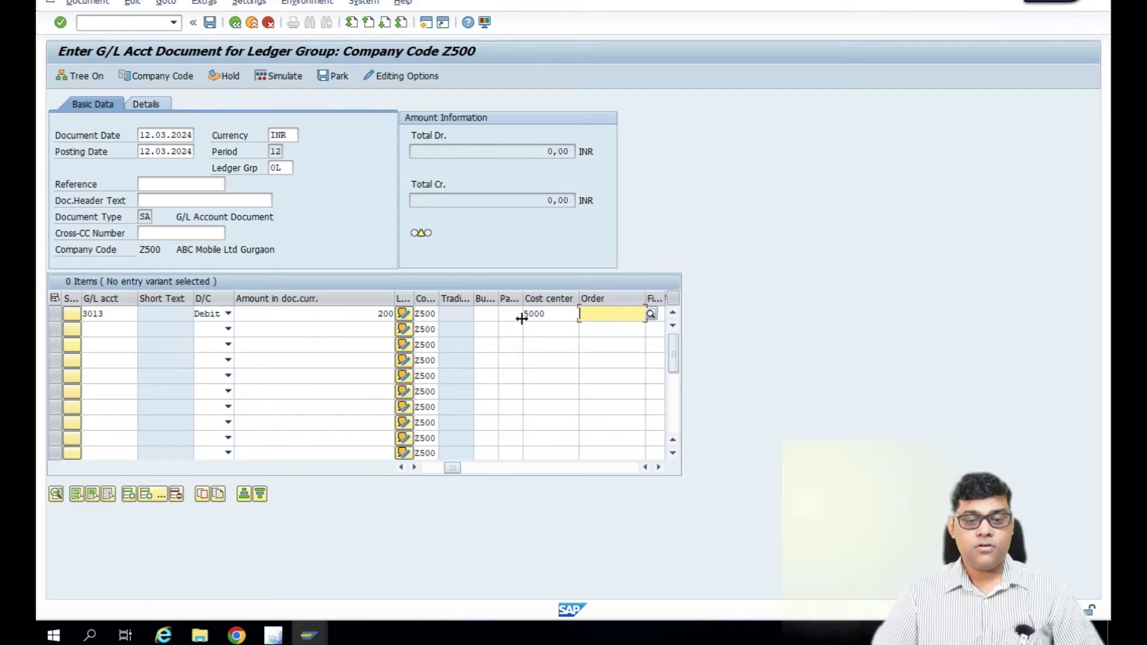
Step: Add a second line item for G/L account 1000 (Cash Acct) and set it to Credit
left_click(102, 327)
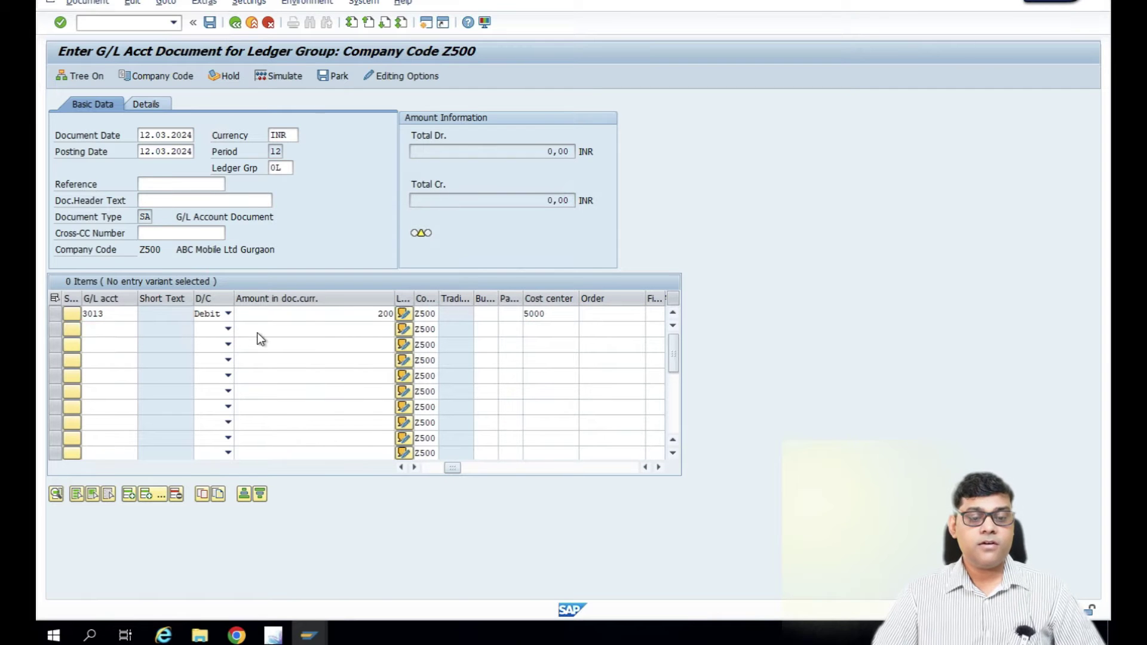
key("F4")
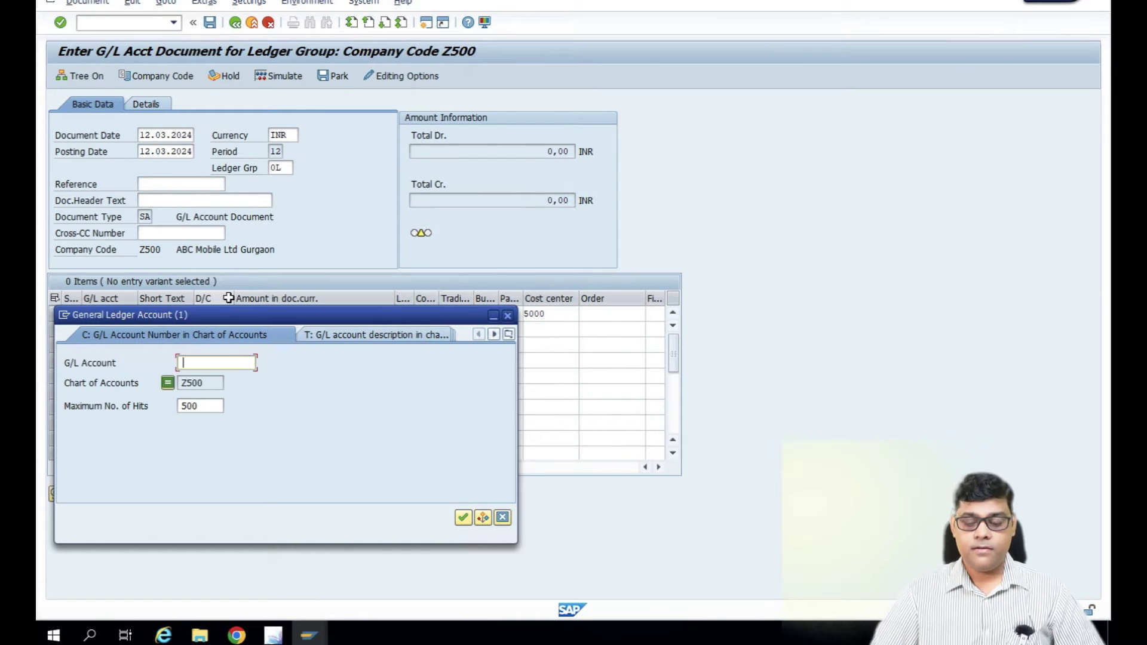
key("Return")
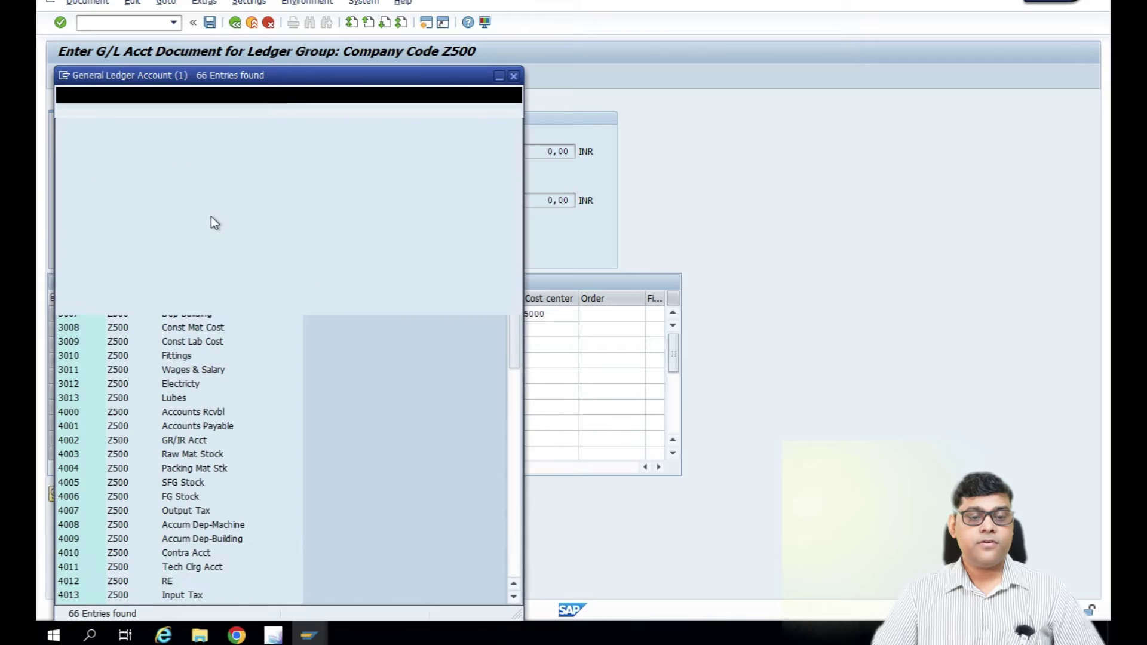
left_click(180, 160)
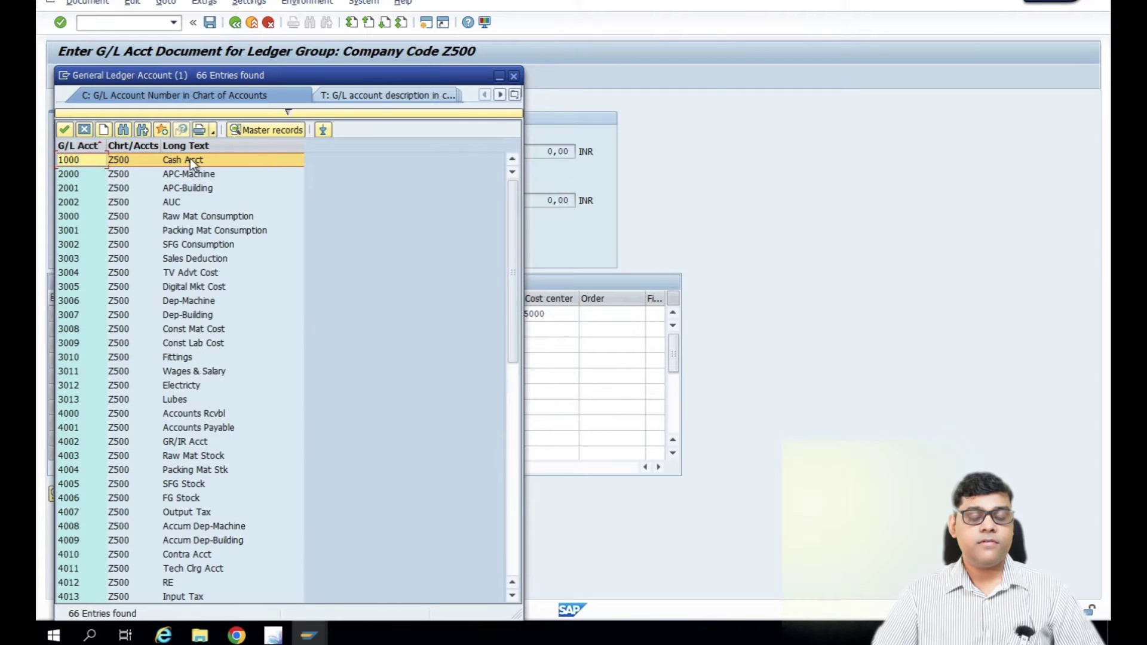
double_click(190, 159)
key("Tab")
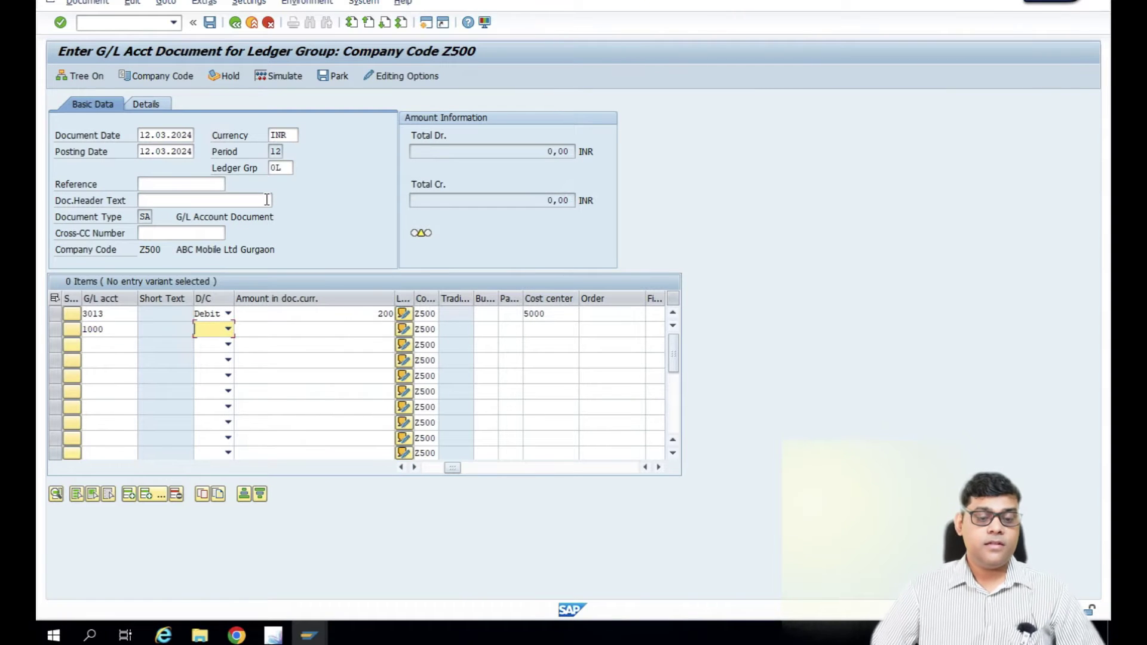
left_click(212, 329)
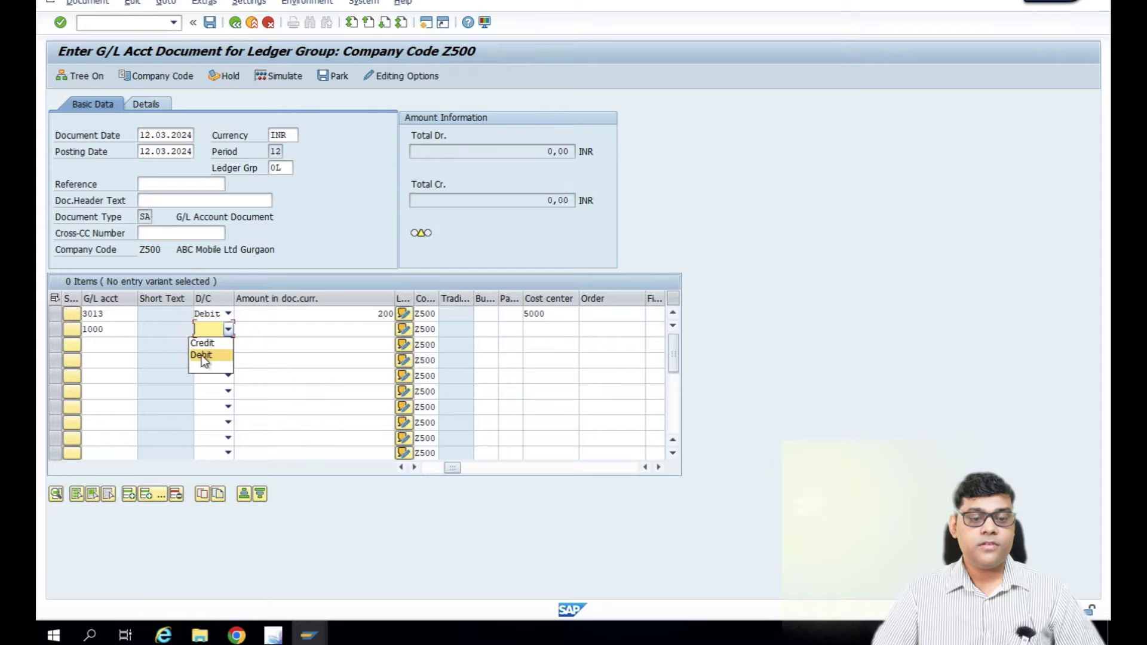
left_click(209, 353)
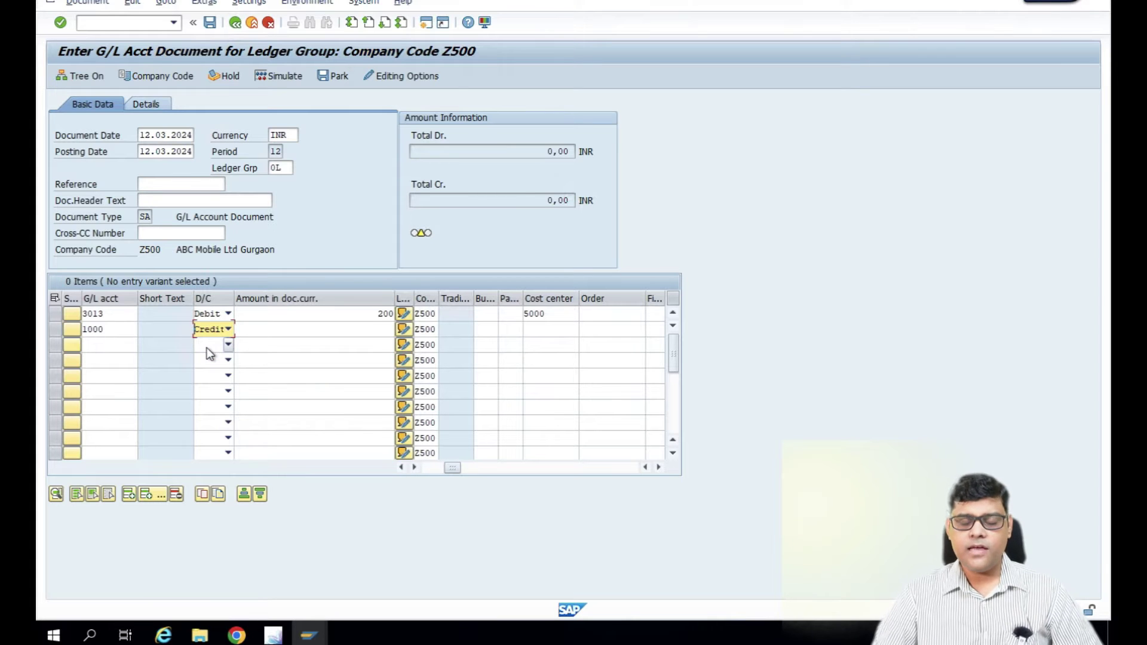
key("Tab")
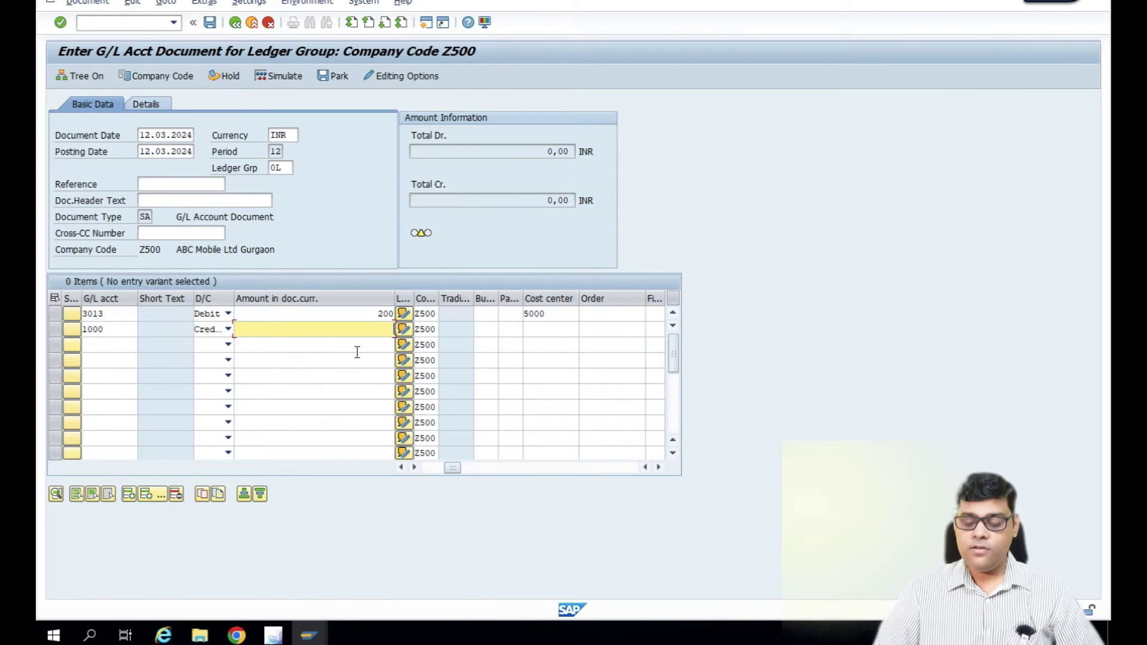
Step: Set the credit line's amount to 200 and validate both line items
type("2000")
key("Tab")
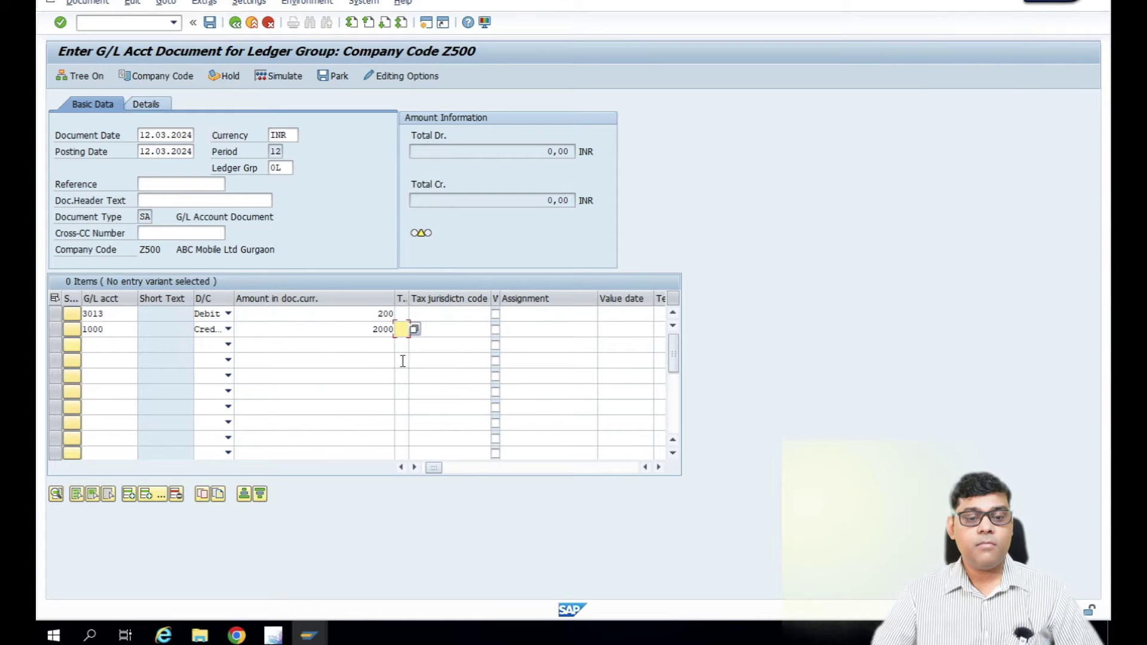
key("shift+Tab")
key("BackSpace")
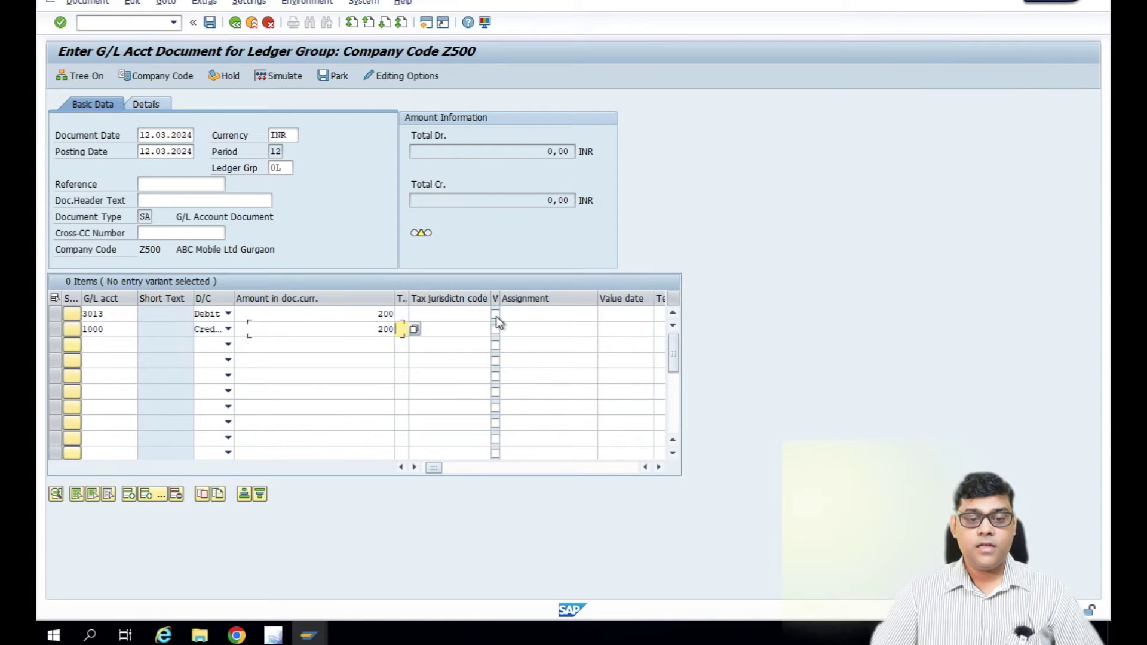
left_click(361, 328)
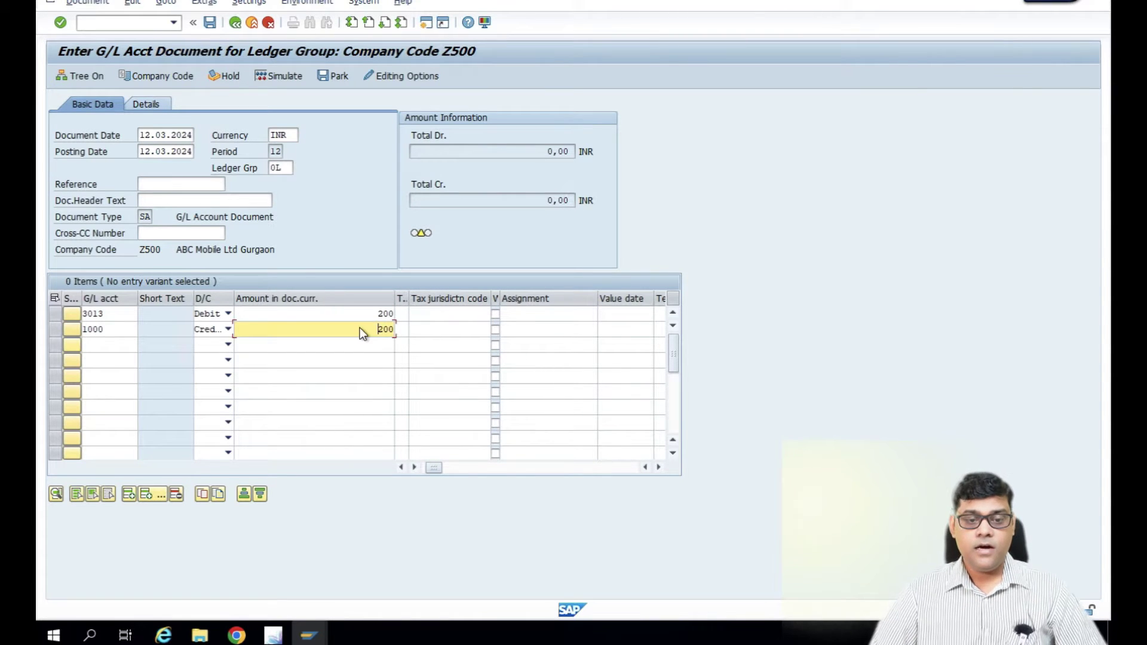
key("Return")
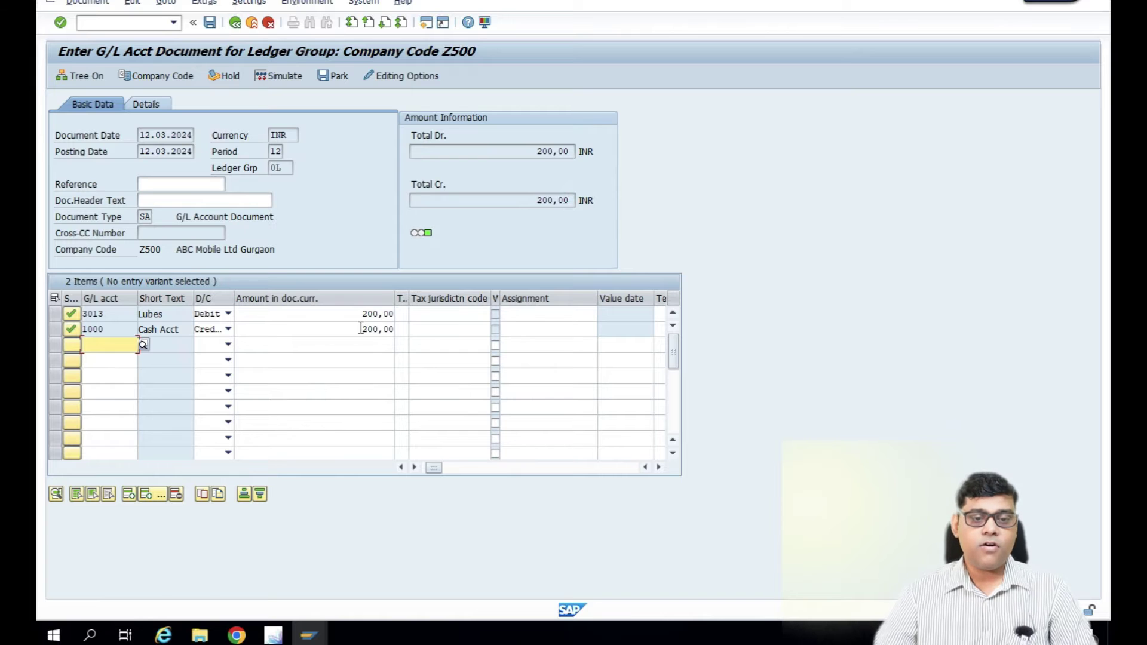
Step: Simulate the G/L document and post it
left_click(293, 77)
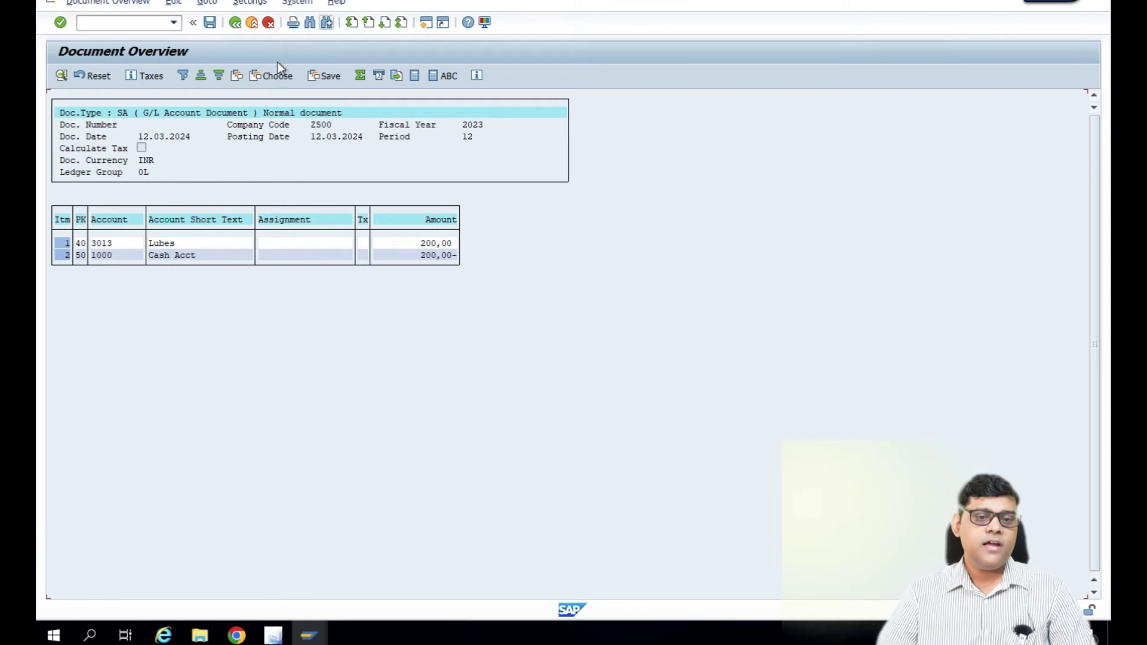
left_click(210, 22)
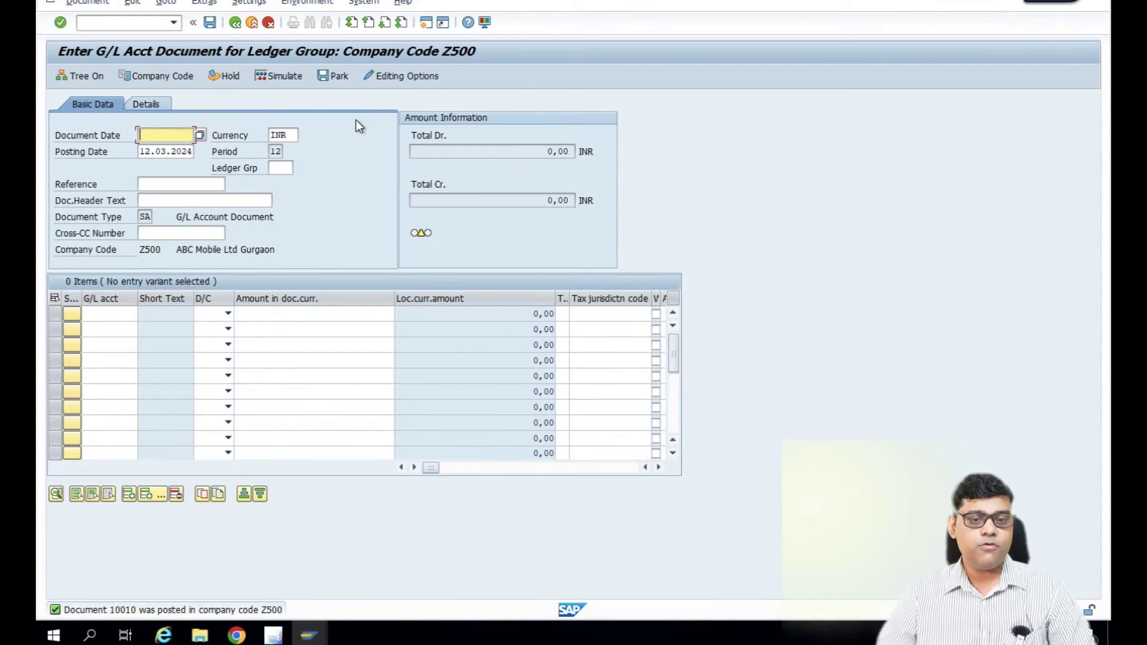
Step: Open a new session and start transaction FBL3N for the G/L account line item display
left_click(425, 24)
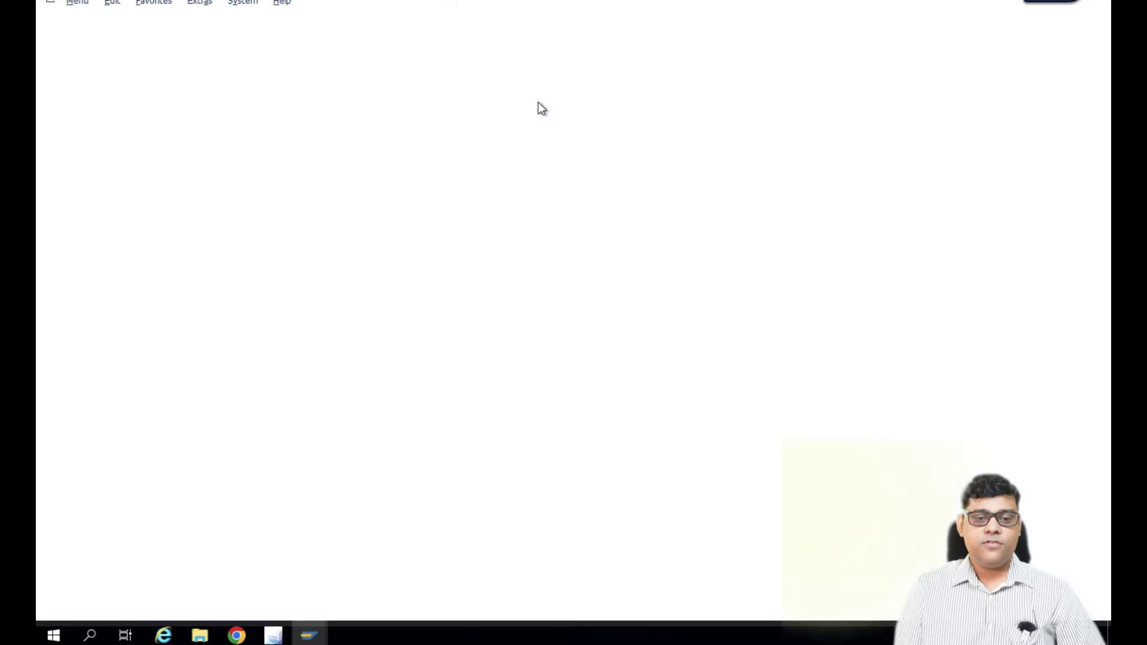
type("FBL3N")
key("Return")
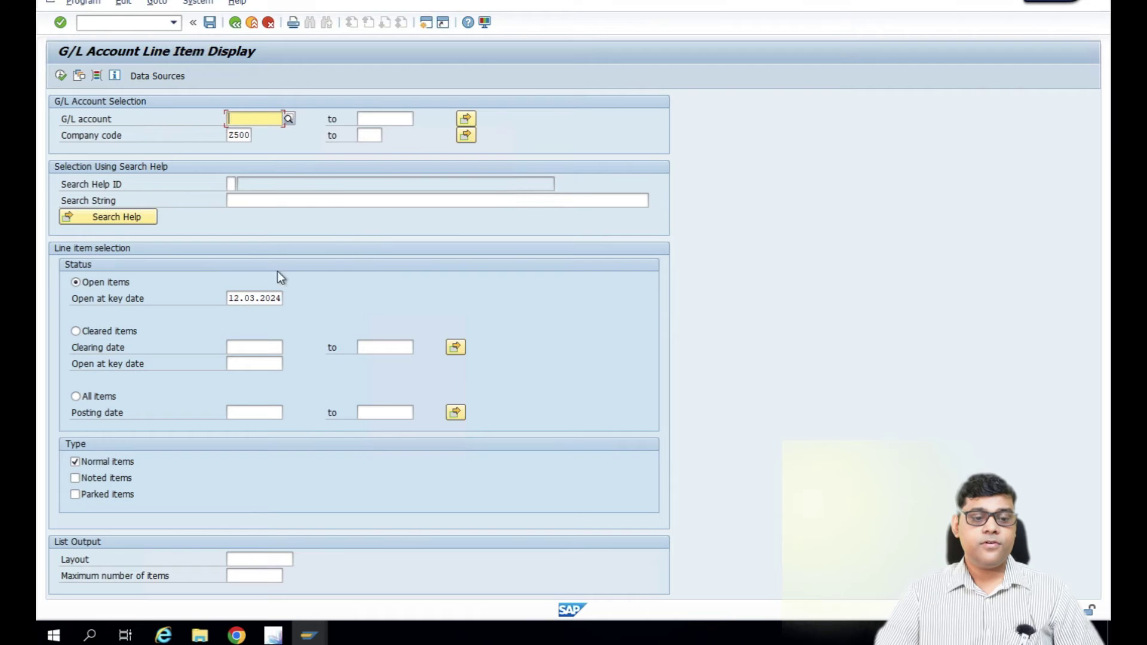
Step: Restrict the line item selection to all items with posting dates from 12.03.2024 to 12.03.2024
left_click(76, 396)
left_click(254, 412)
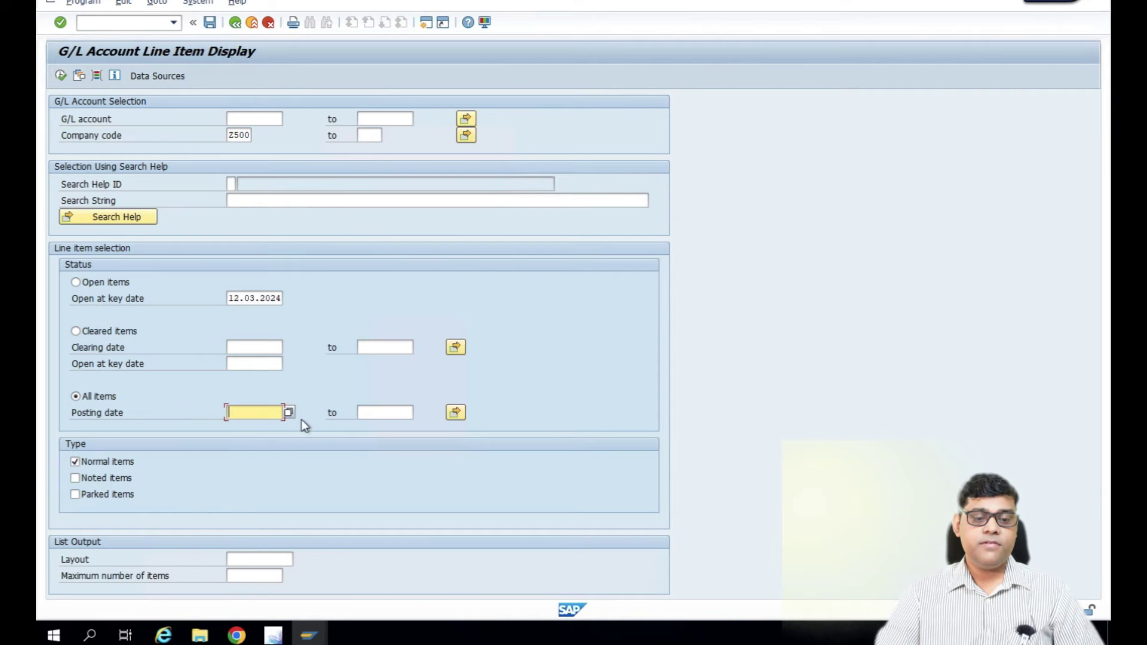
key("F4")
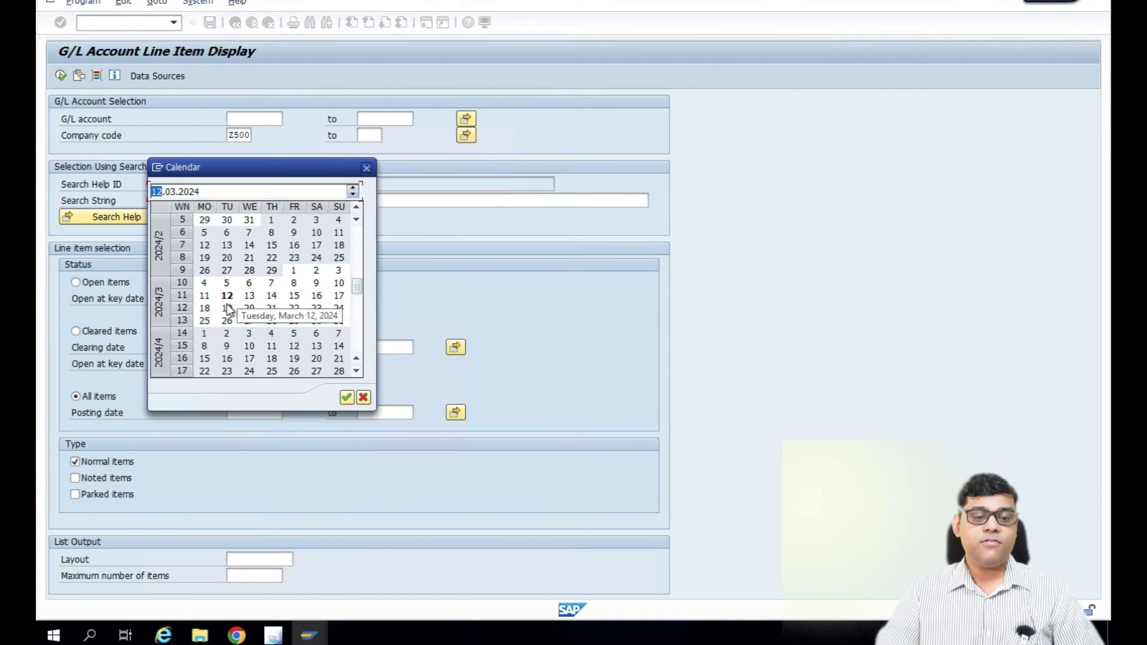
left_click(347, 397)
left_click(409, 412)
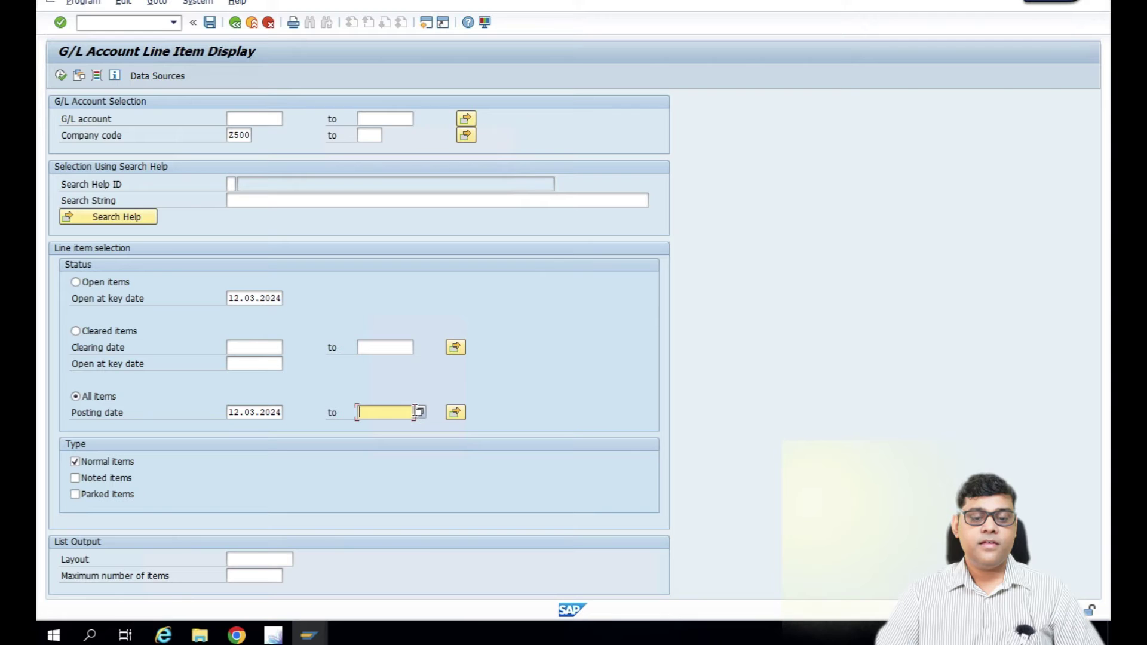
left_click(419, 413)
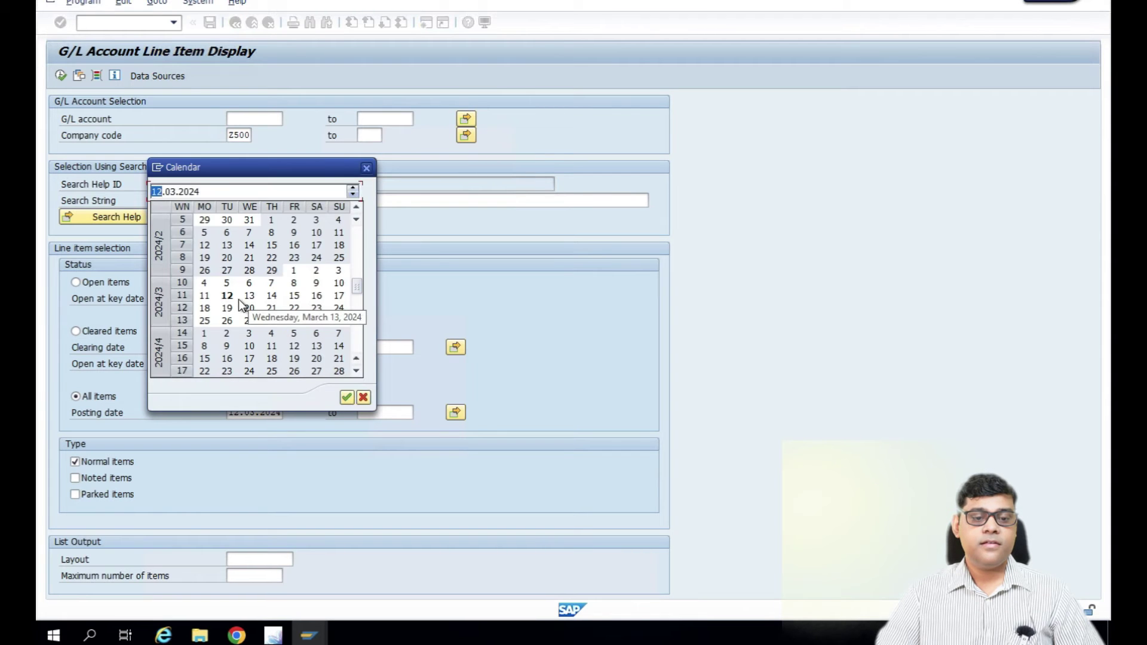
key("Return")
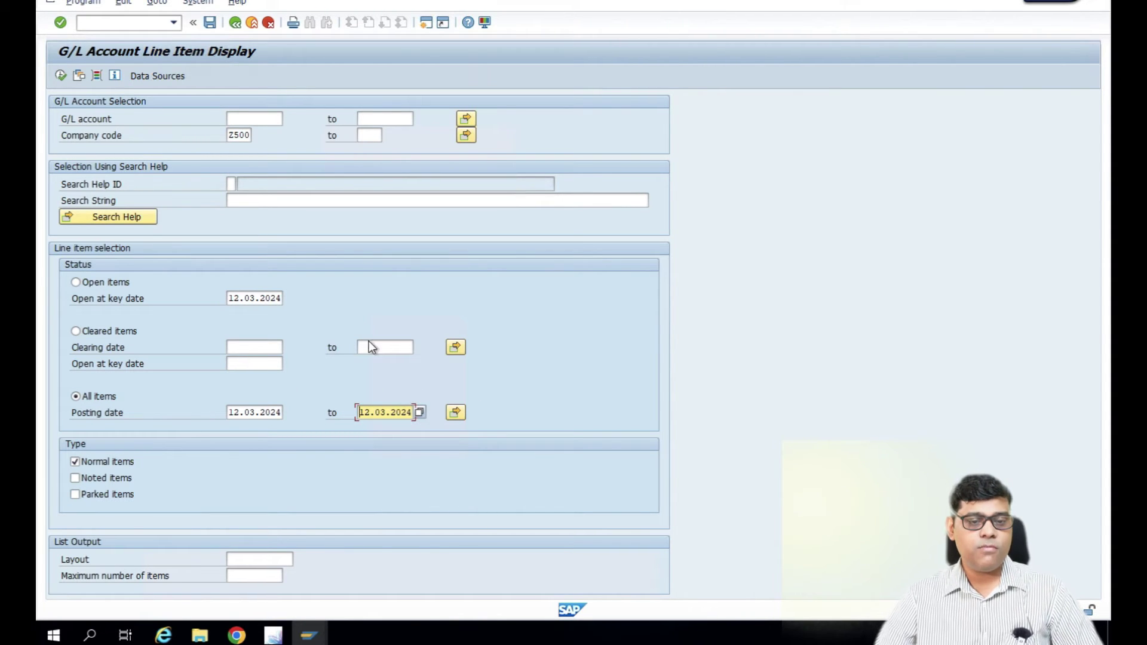
Step: Run the line item report for company code Z500 and check the posting keys of the Cash Acct and Lubes items
left_click(60, 77)
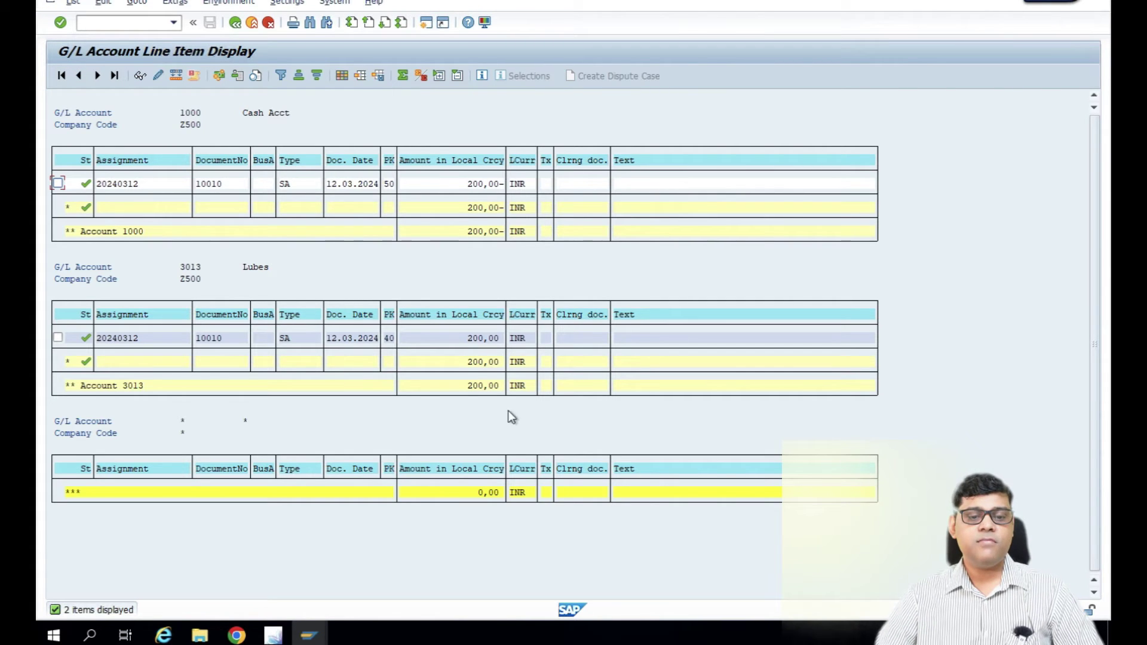
left_click(388, 184)
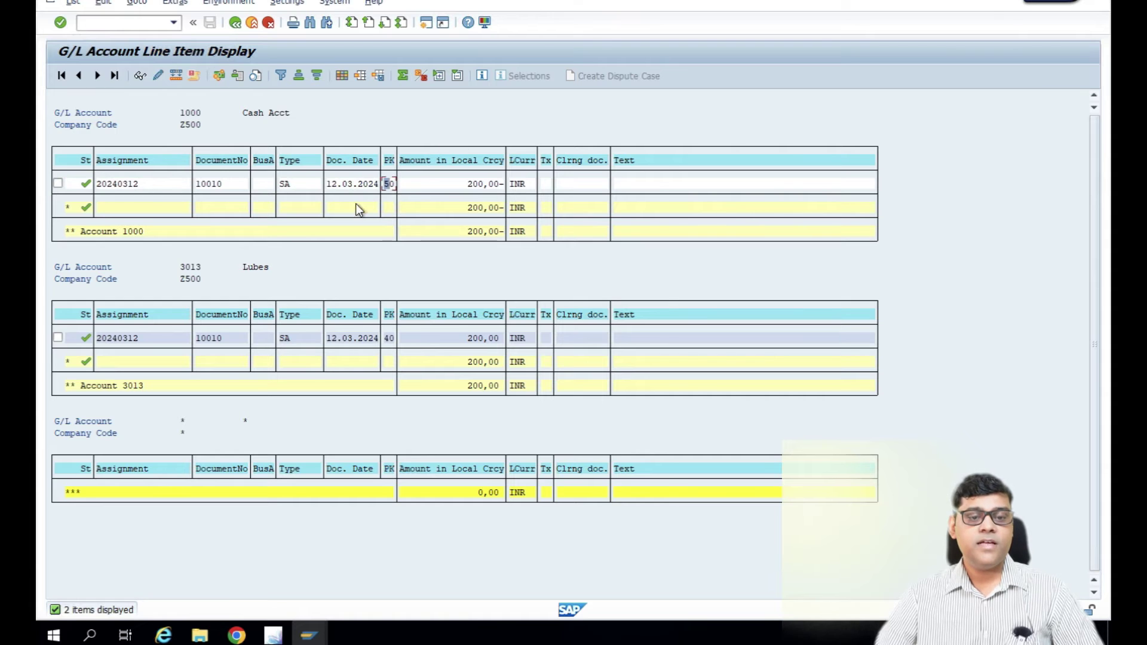
left_click(388, 338)
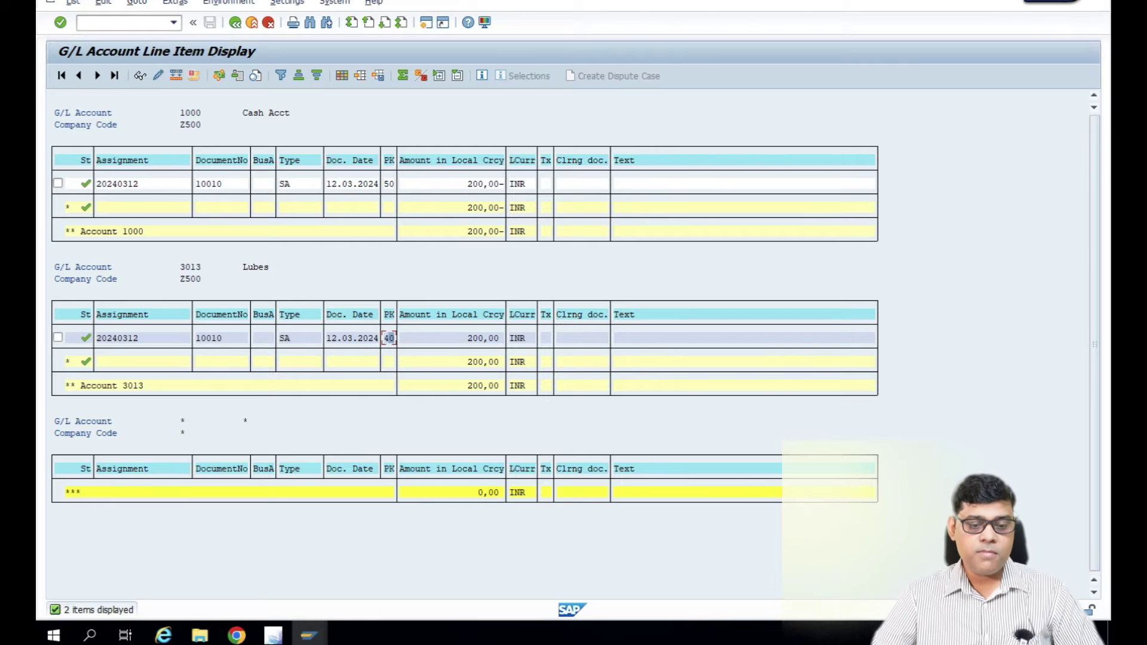
Step: Switch to the SAP Fiori launchpad in Chrome and open the Post General Journal Entries app from the Journal Entries group
mouse_move(309, 634)
left_click(332, 564)
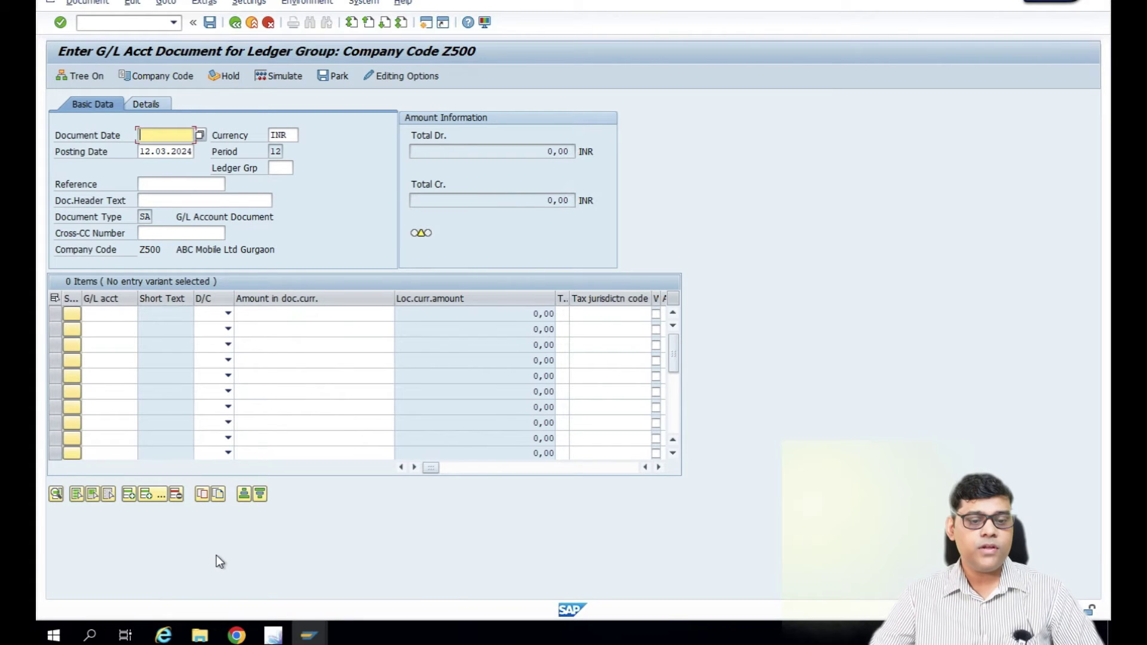
key("alt+Tab")
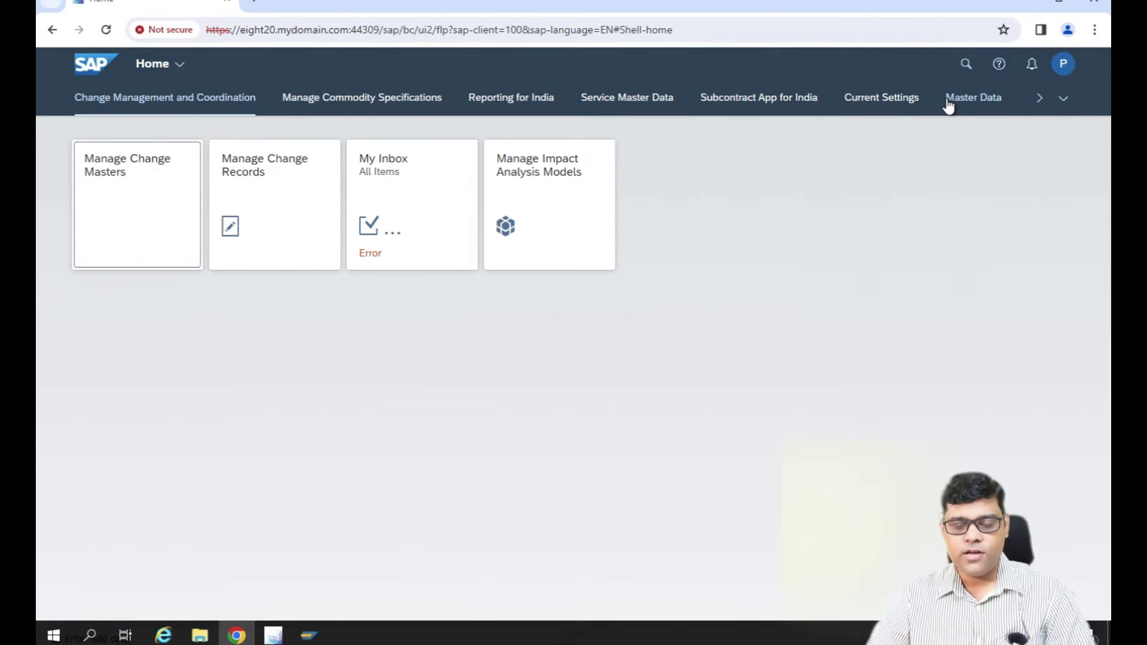
left_click(1062, 103)
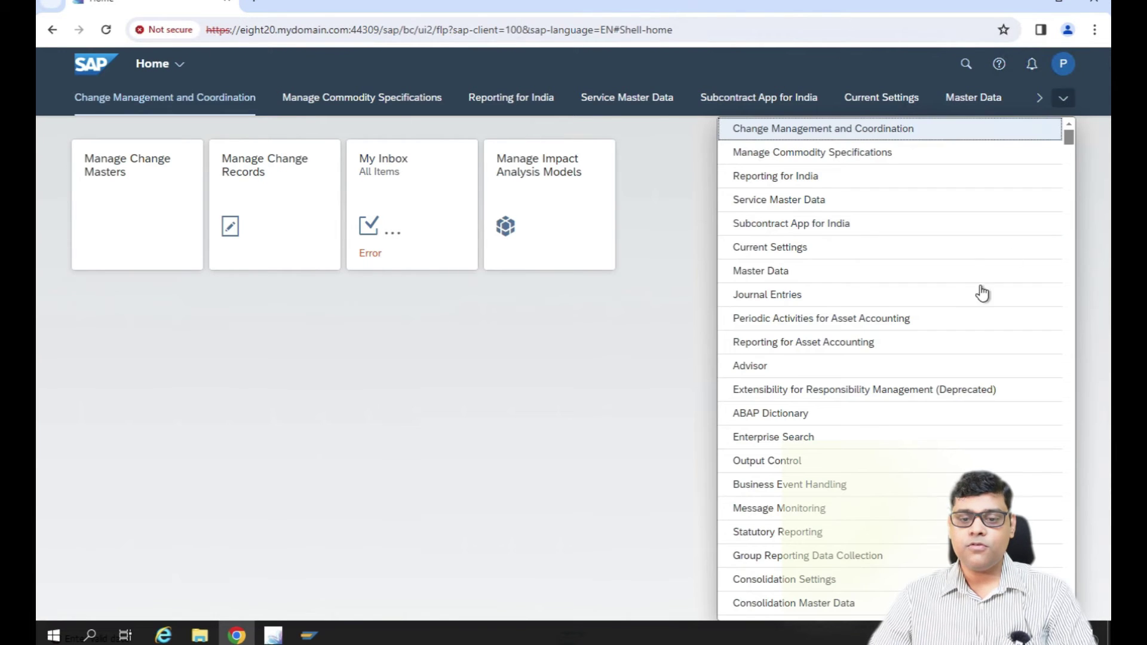
left_click(770, 303)
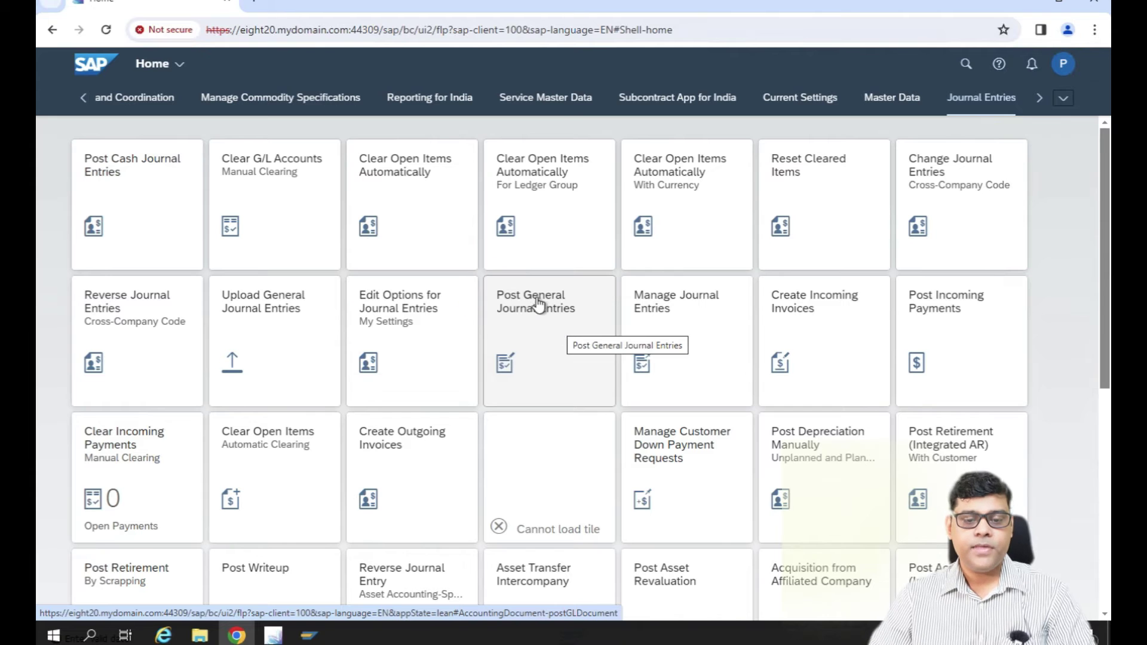
left_click(547, 345)
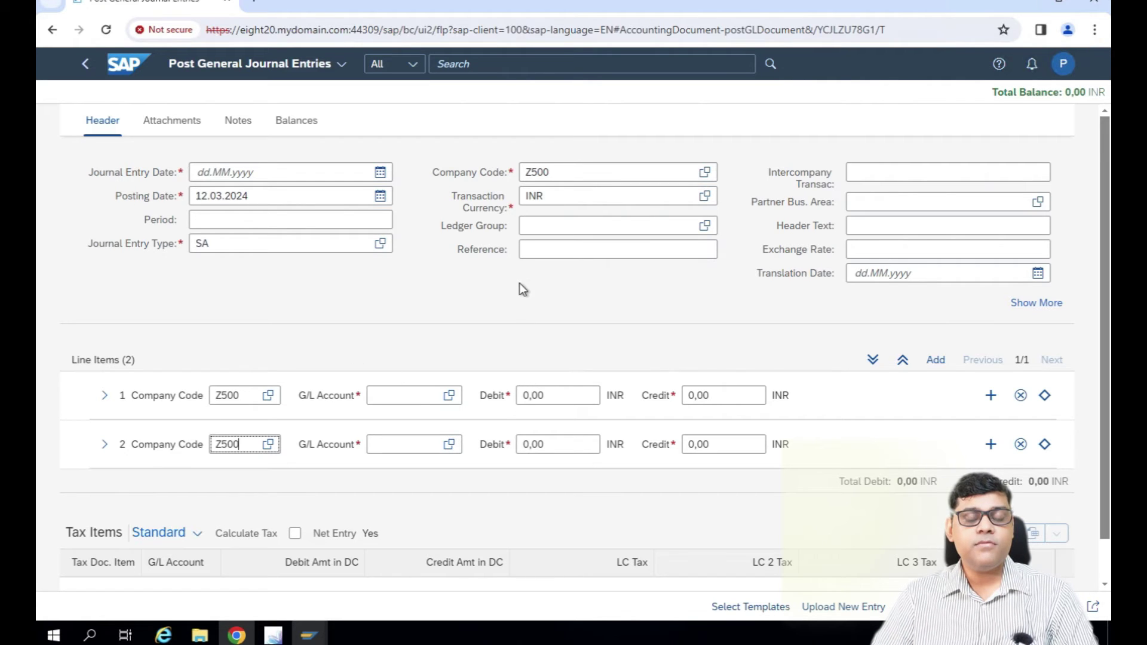
Step: Set the journal entry date to 12.03.2024 and the ledger group to 0L in the entry header
left_click(631, 175)
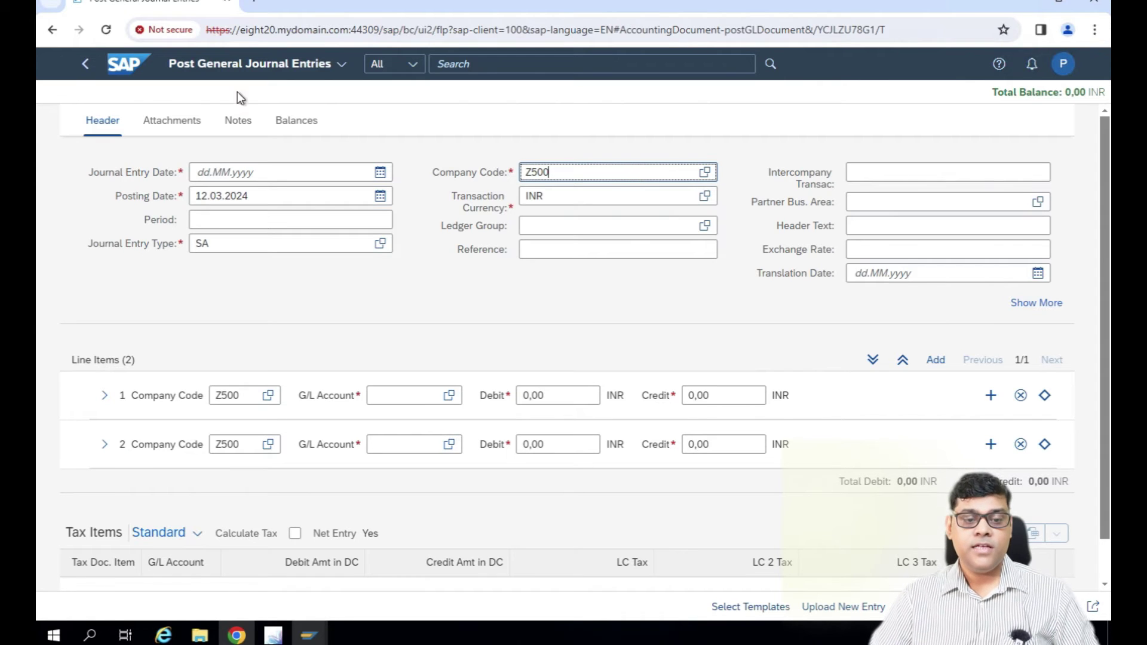
left_click(380, 173)
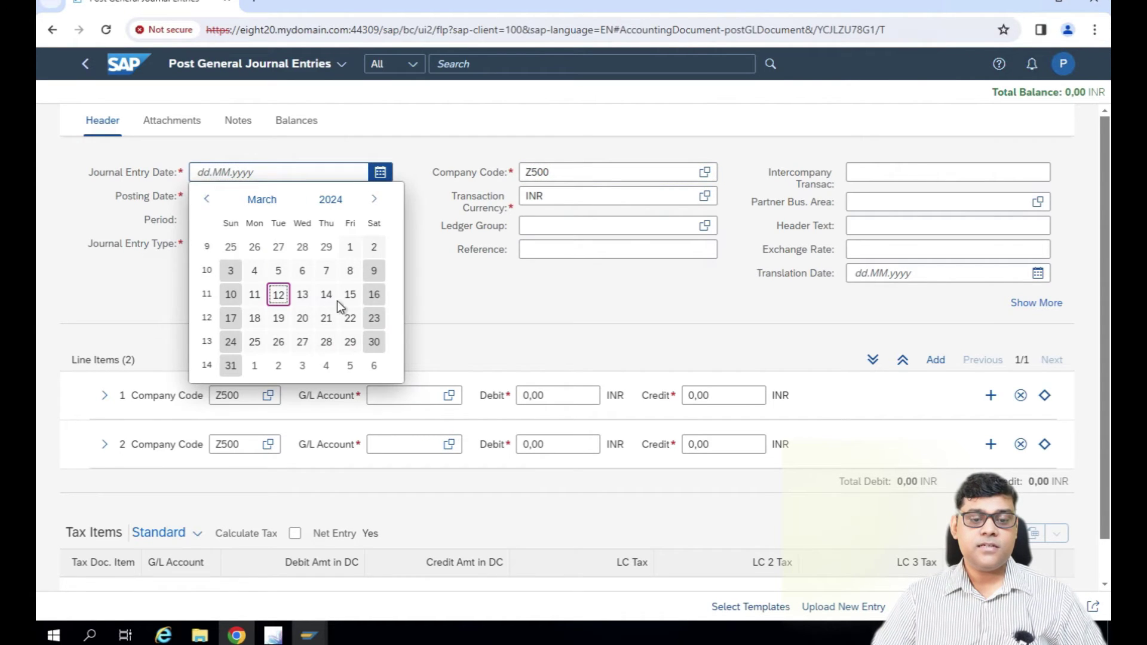
left_click(278, 296)
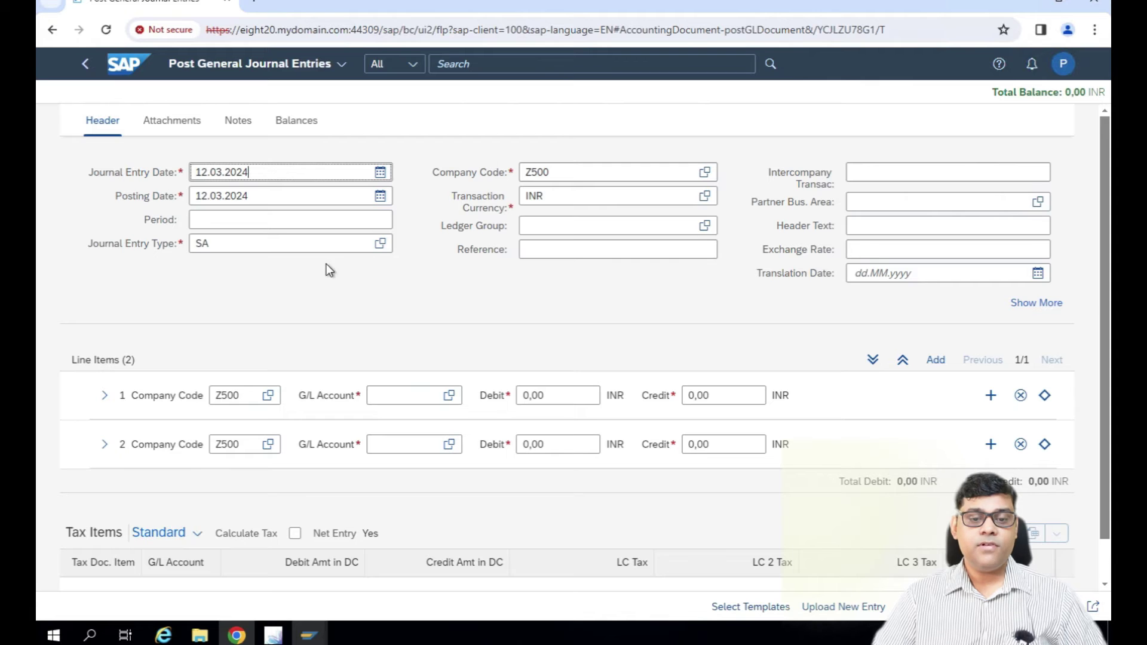
left_click(560, 225)
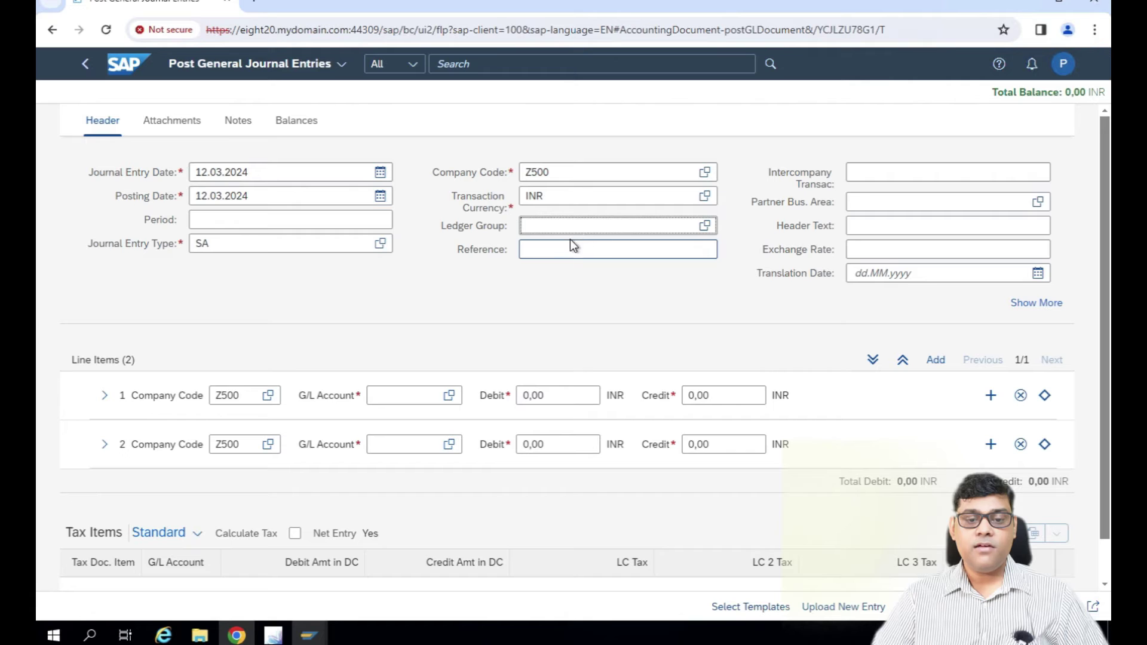
type("0L")
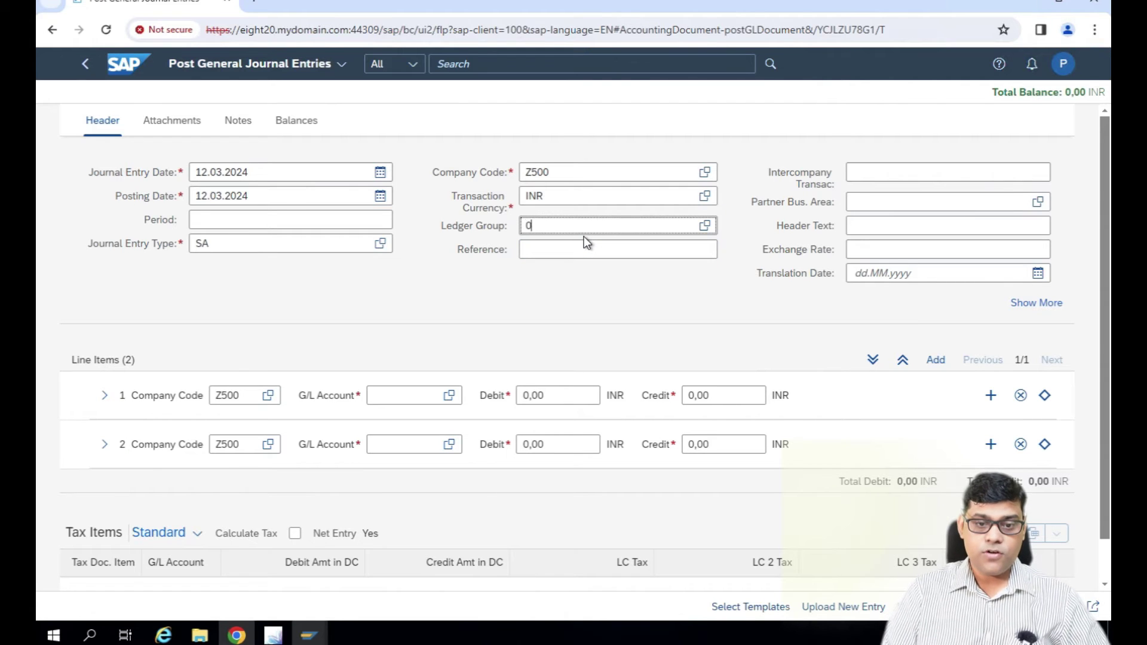
left_click(549, 283)
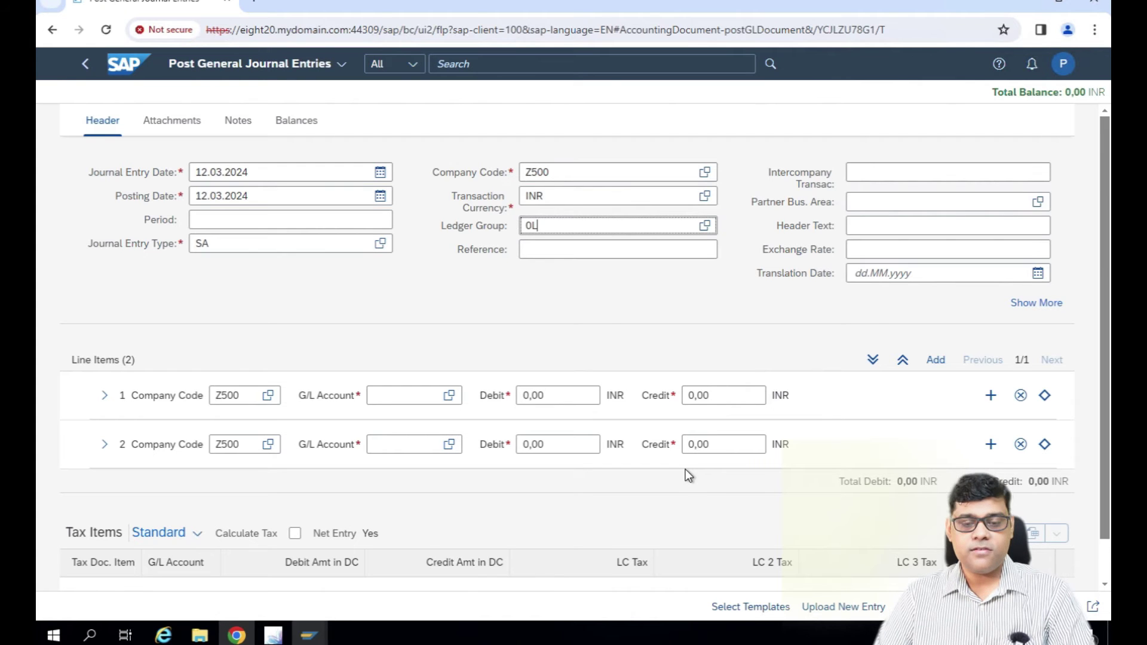
Step: Fill the first line item with G/L account 003012 (Electricity) and a debit of 1.000 INR
left_click(395, 395)
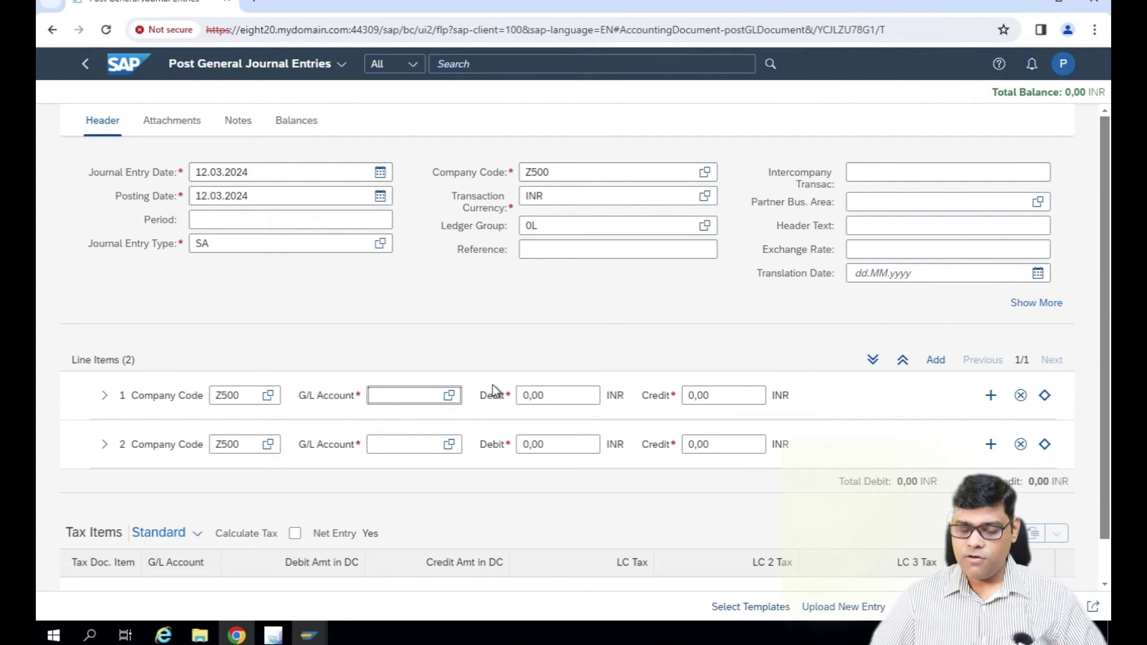
left_click(450, 395)
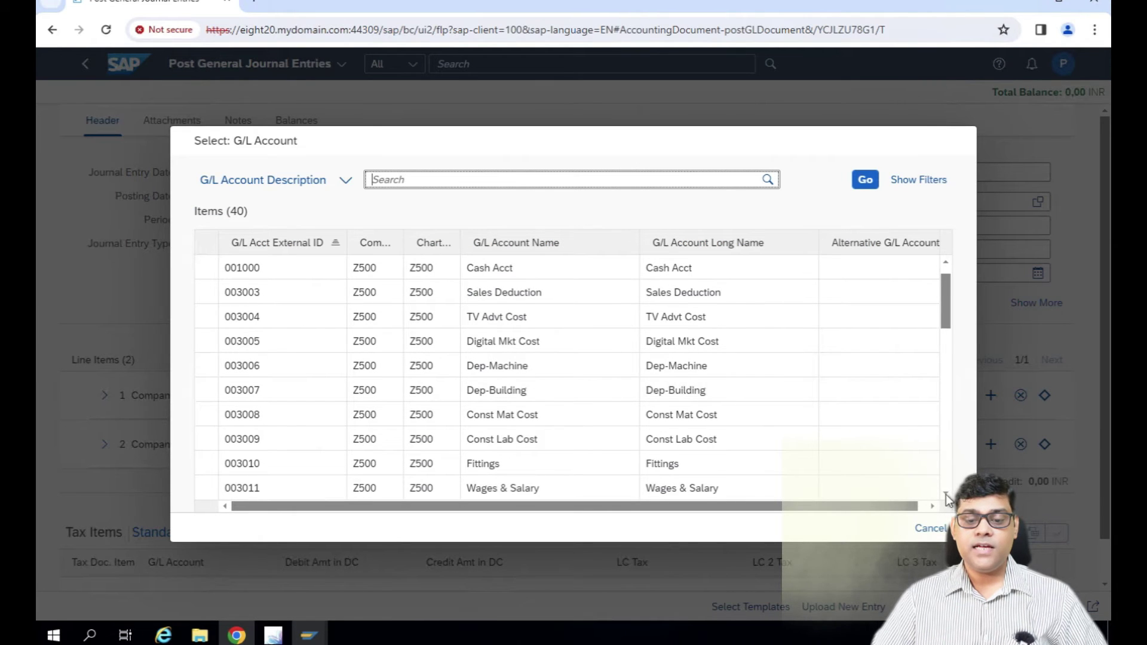
scroll(944, 493, "down", 2)
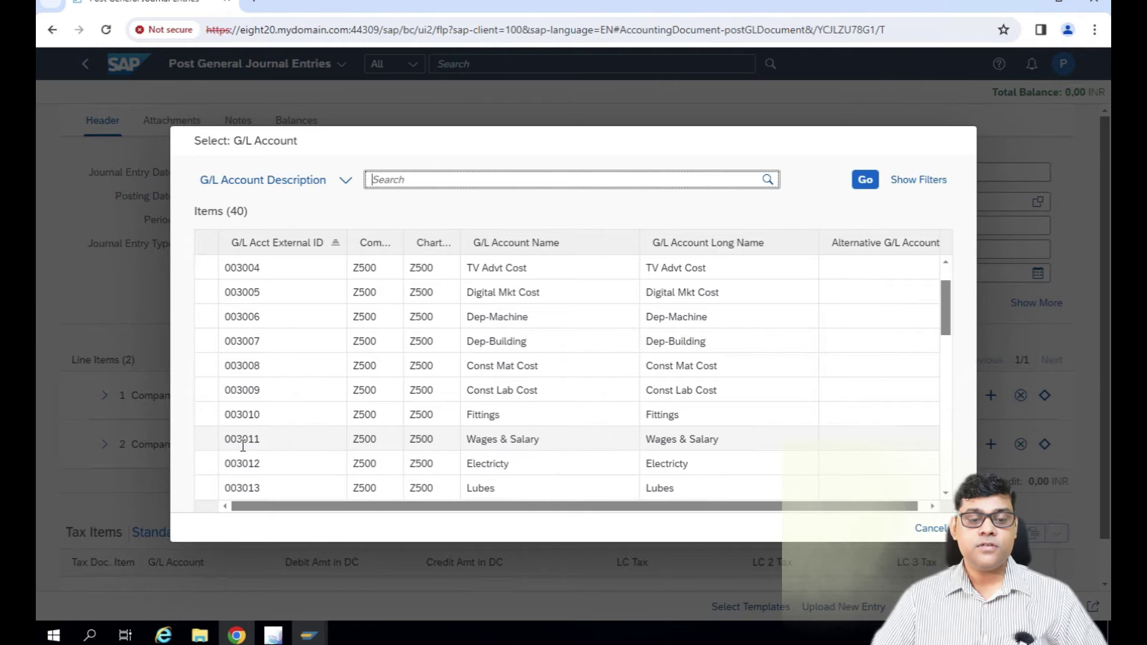
left_click(495, 472)
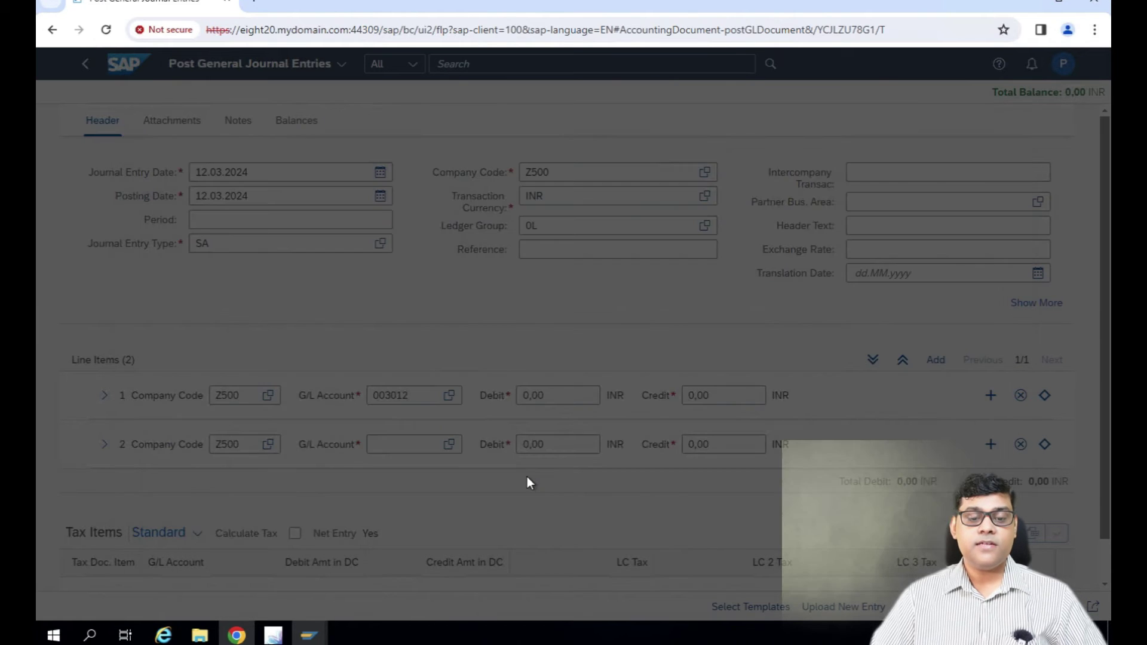
left_click(555, 396)
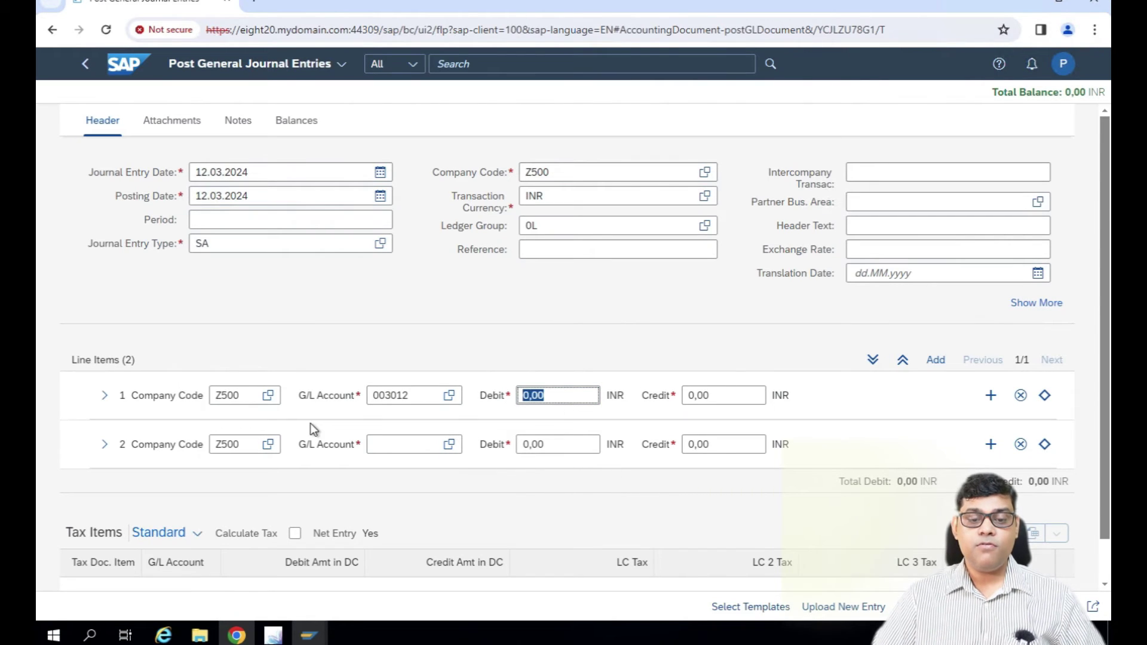
type("1.000")
key("Tab")
Step: Fill the second line item with G/L account 001000 (Cash Acct) and a credit of 1000 INR, and validate the entry
left_click(412, 445)
left_click(450, 445)
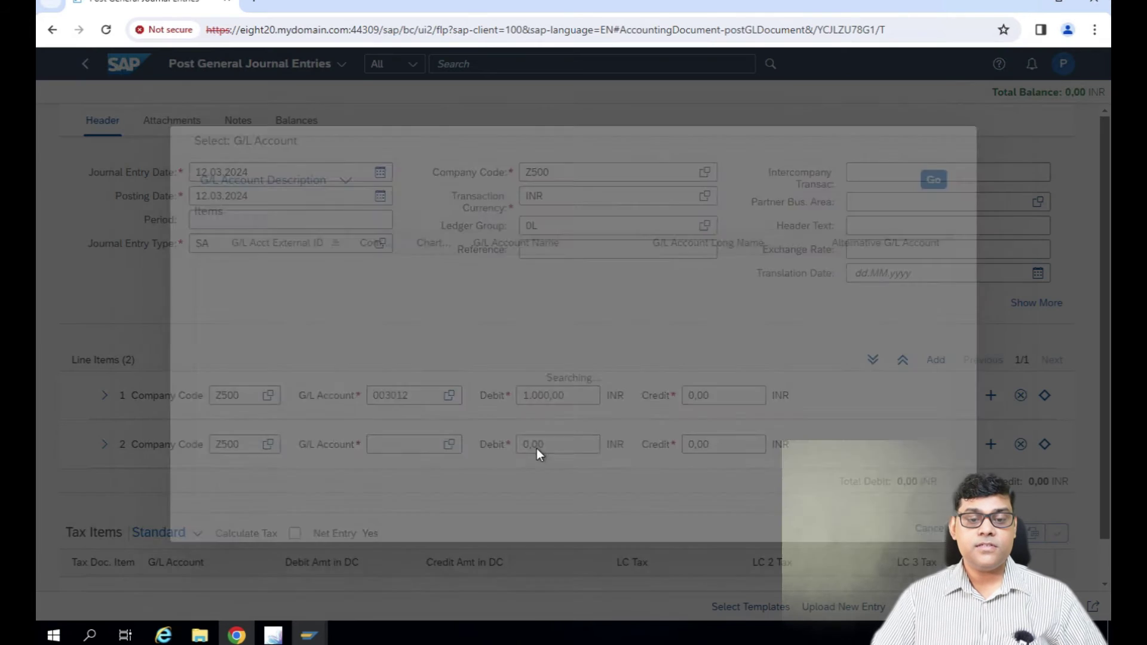
left_click(481, 275)
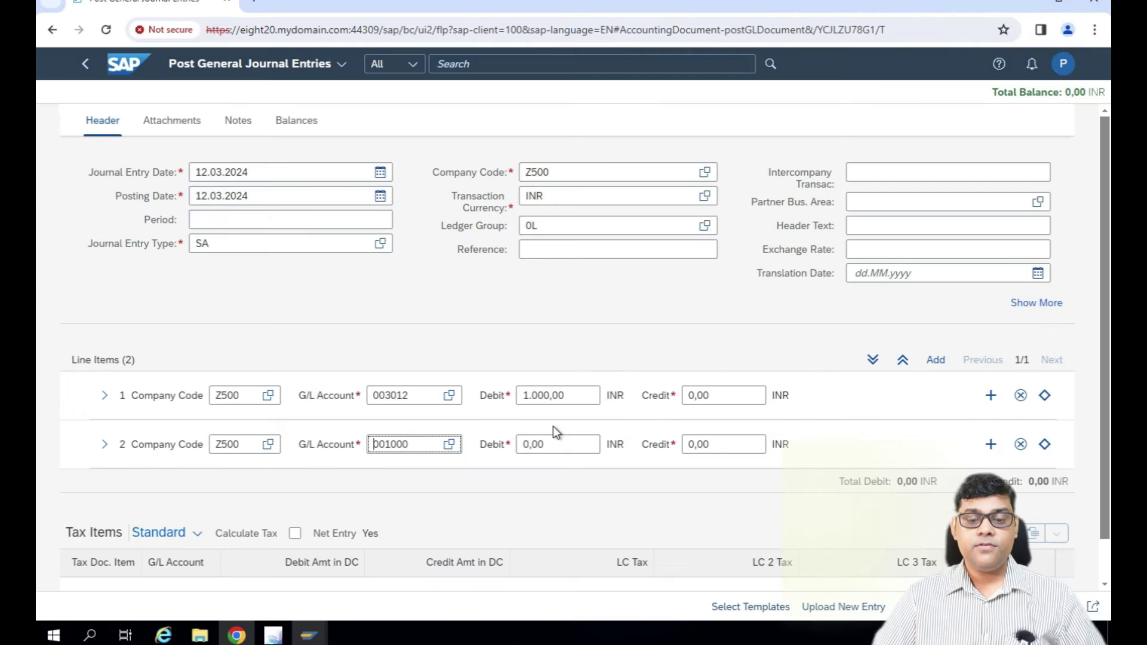
left_click(752, 442)
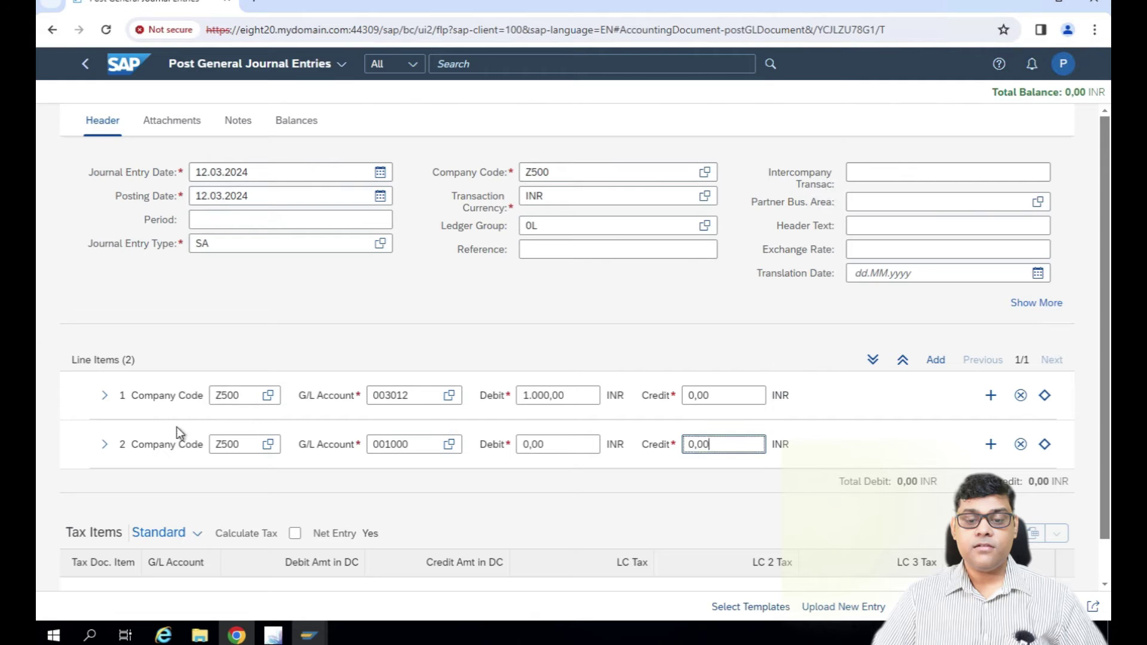
type("1000")
key("Return")
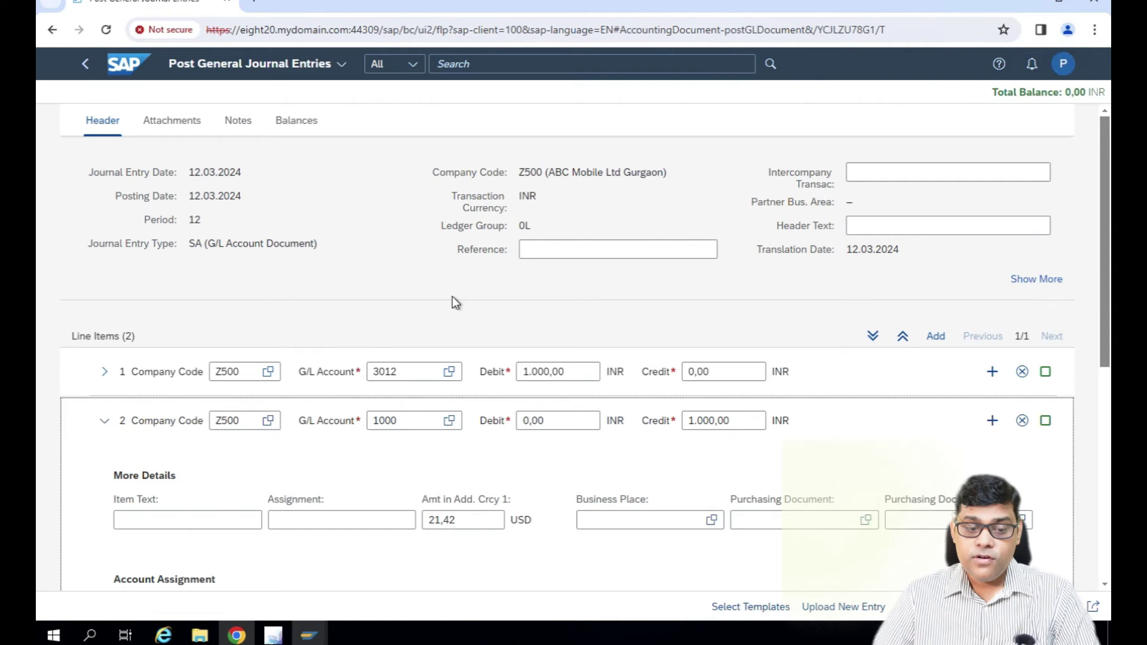
Step: Collapse the cash line's details and review the account assignment and cost center of the debit line for account 3012
left_click(104, 421)
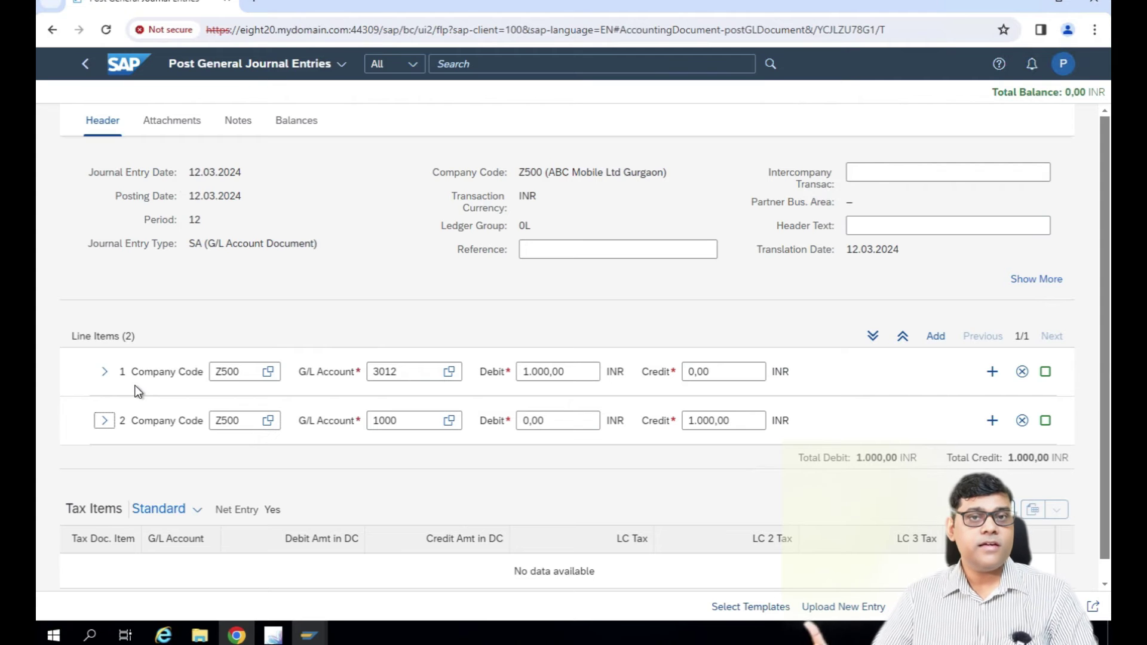
left_click(102, 371)
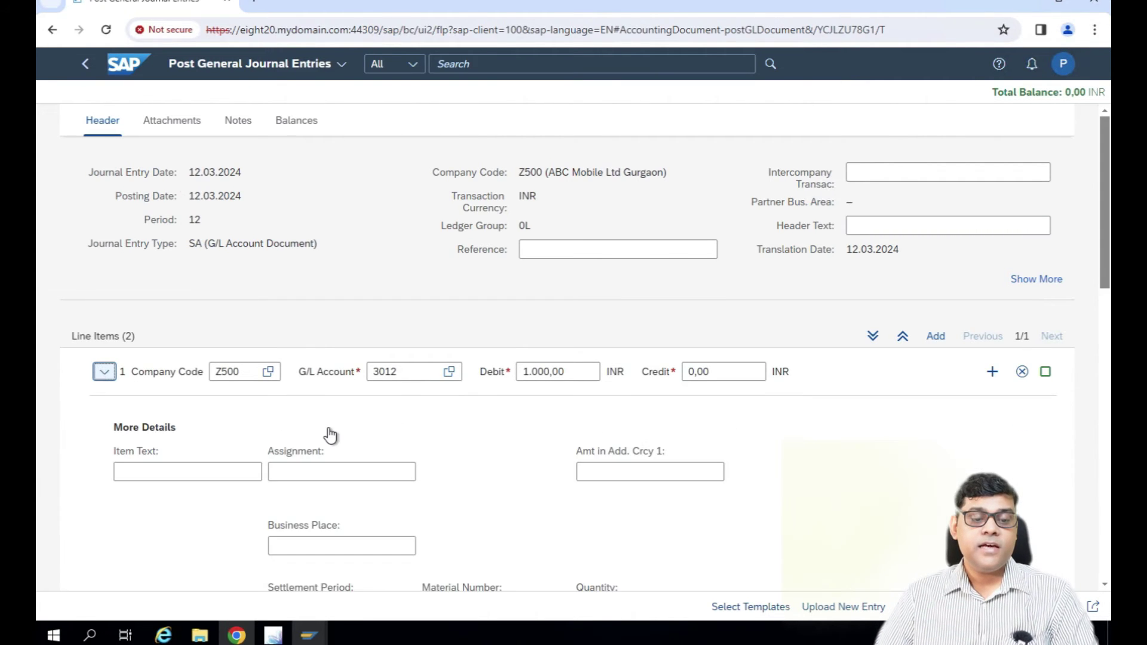
left_click_drag(1105, 210, 1105, 264)
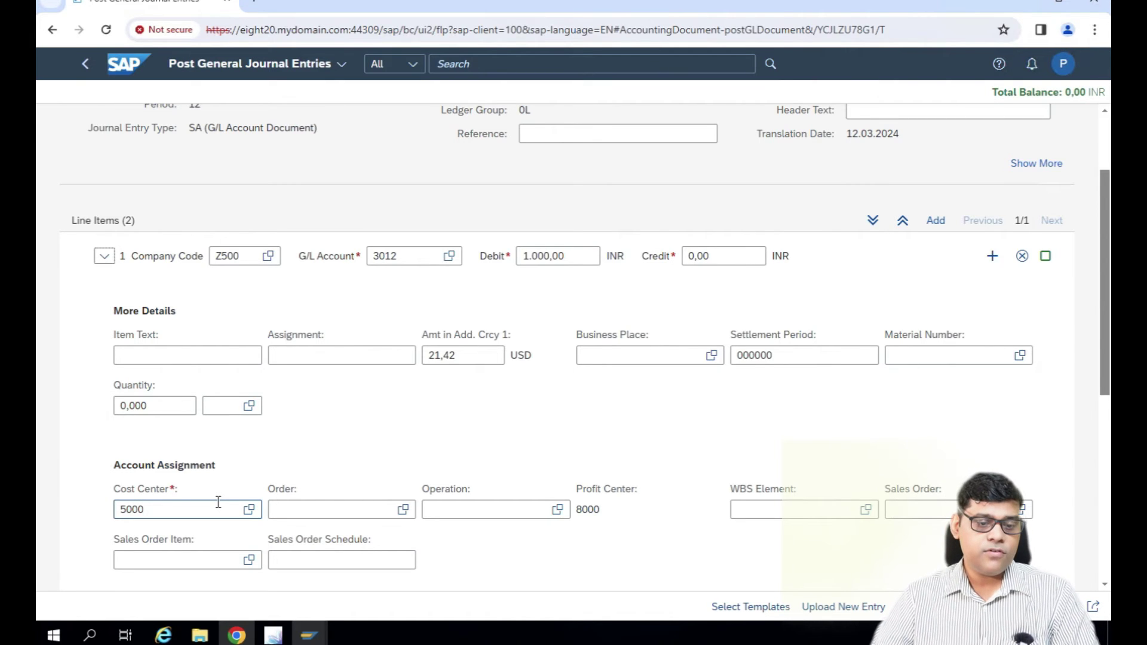
left_click(103, 258)
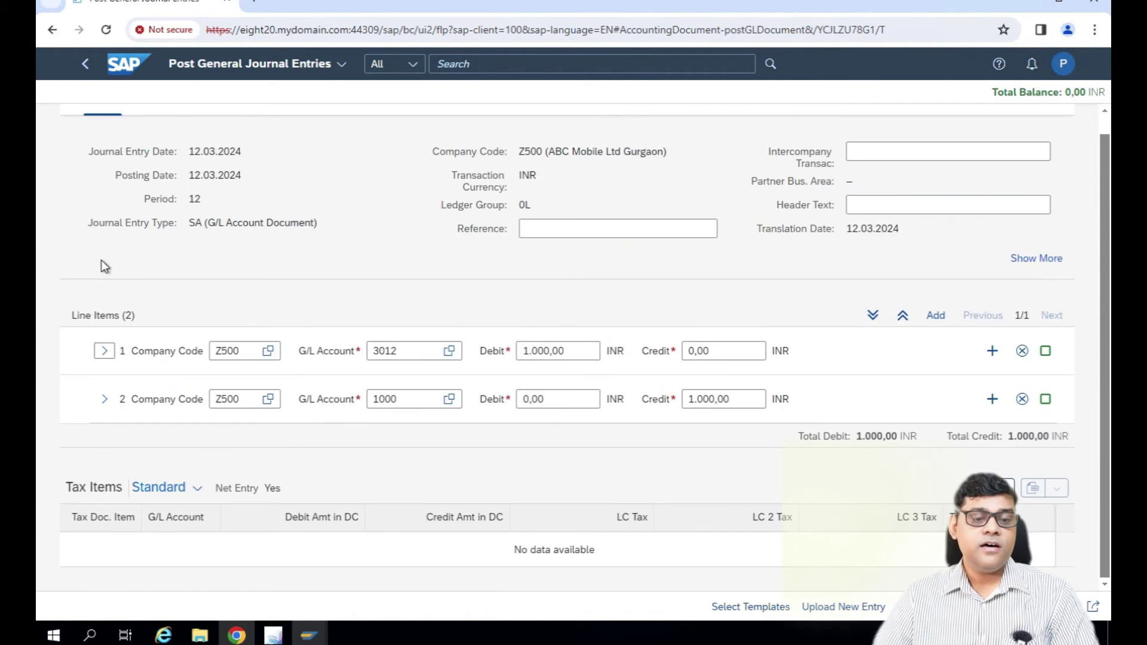
left_click(104, 350)
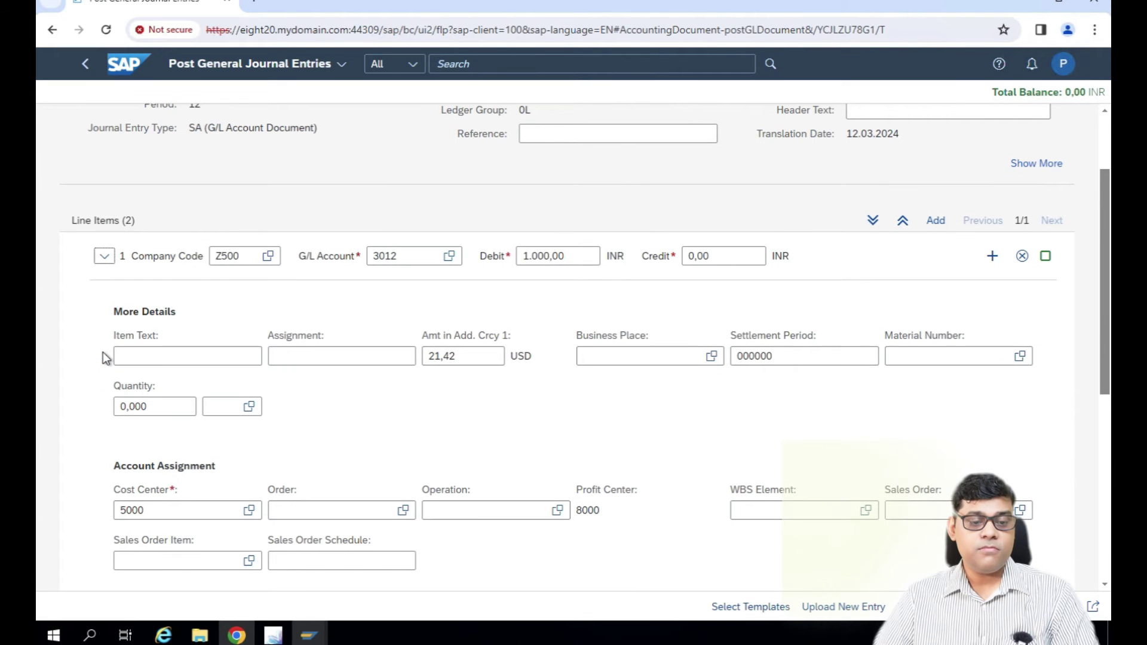
Step: Collapse the debit line's details, post the journal entry, and acknowledge the posting
left_click(104, 258)
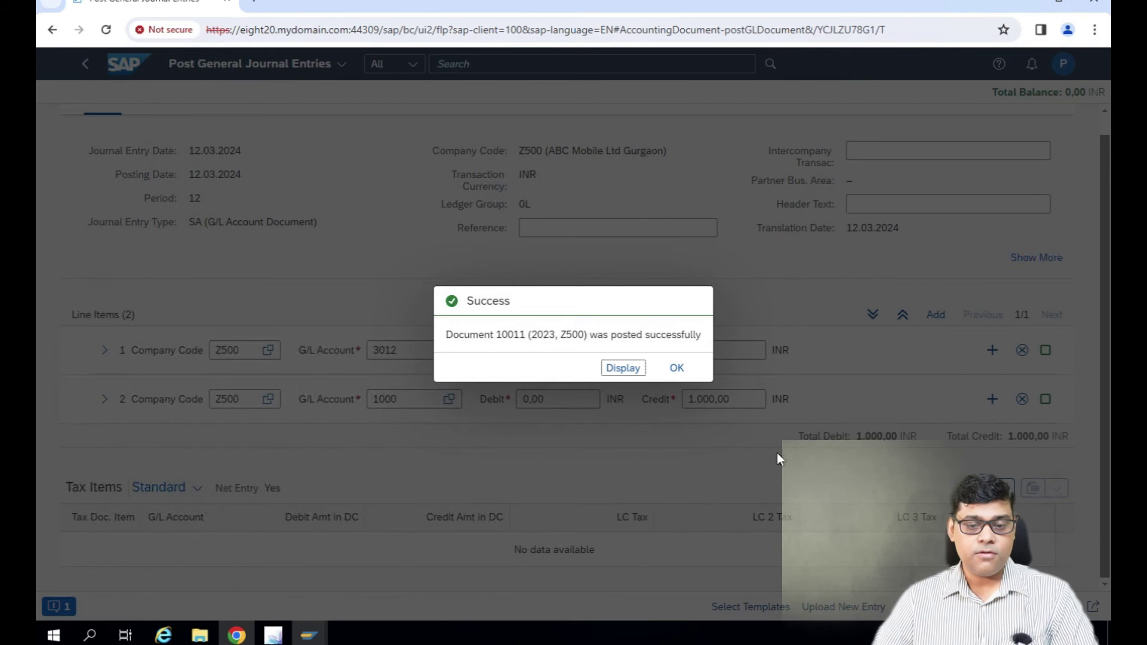
left_click(675, 367)
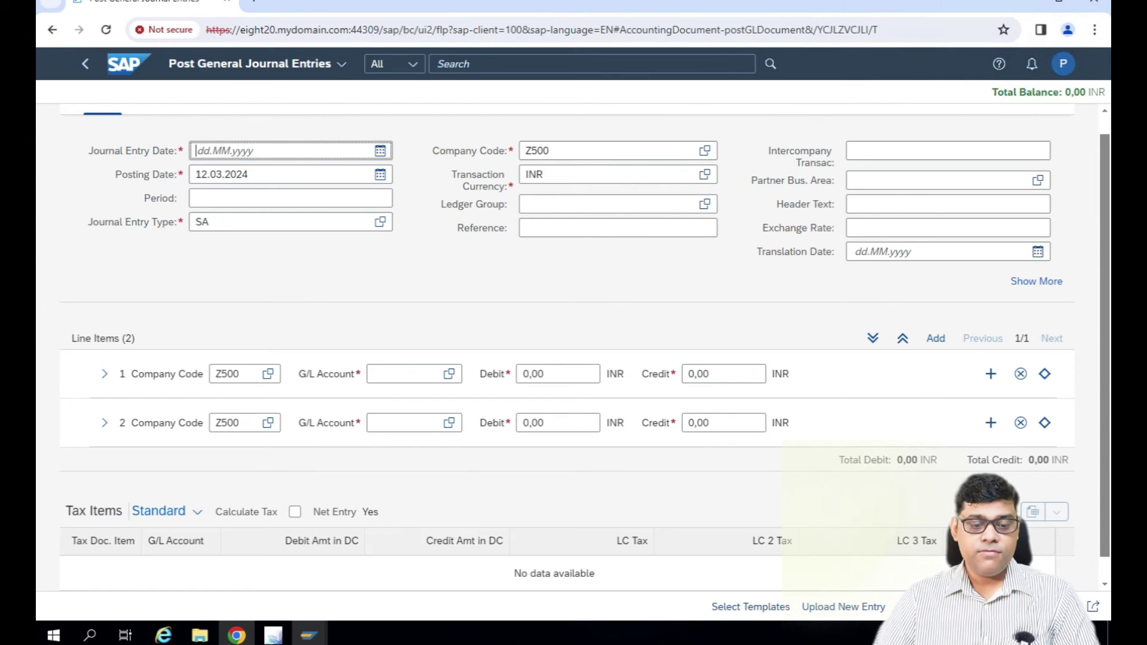
Step: Switch to the SAP GUI session and leave the G/L line item display for SAP Easy Access with /n
mouse_move(295, 630)
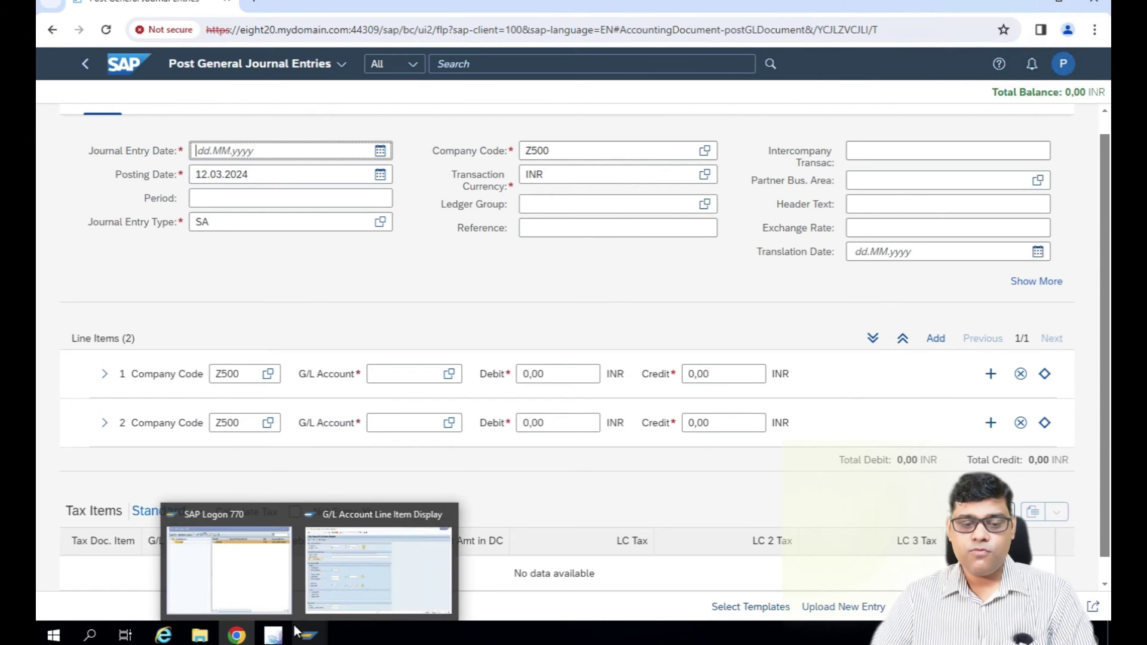
left_click(409, 555)
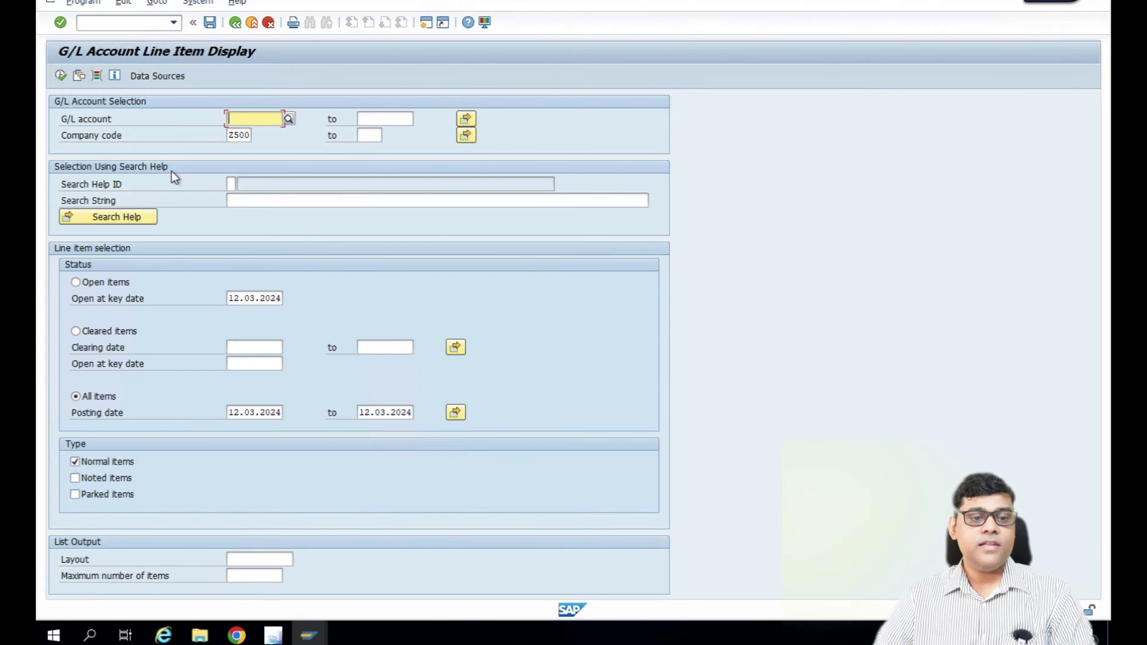
left_click(117, 28)
type("/n")
key("Return")
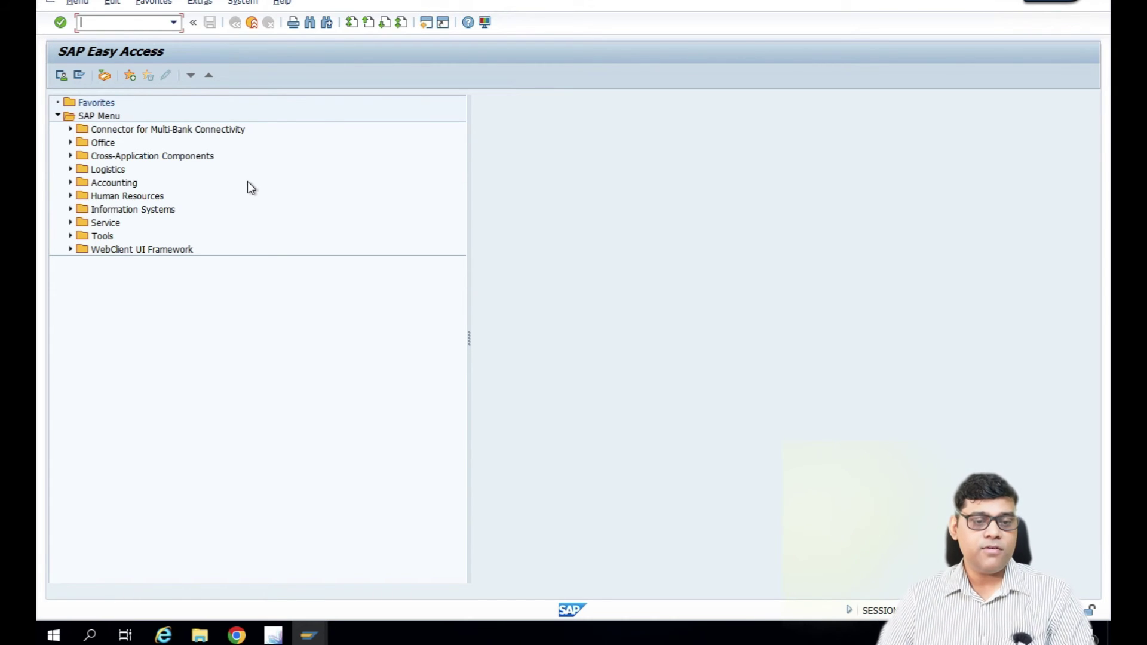
Step: Open transaction FB03 (Display) for General Ledger documents under Financial Accounting
left_click(70, 183)
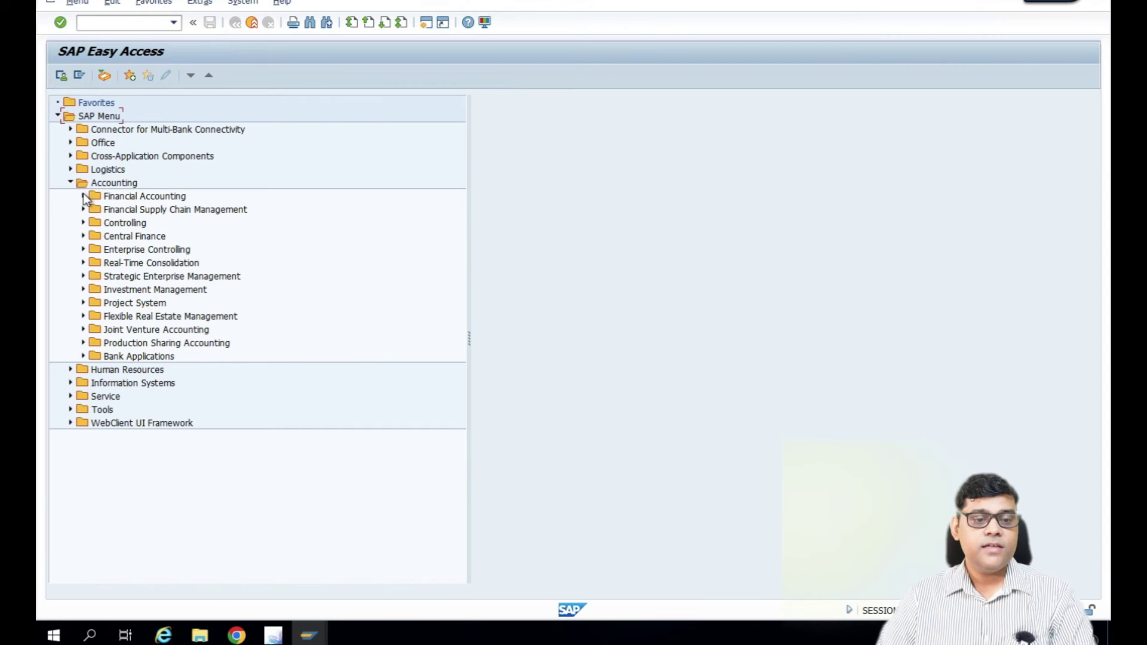
left_click(84, 197)
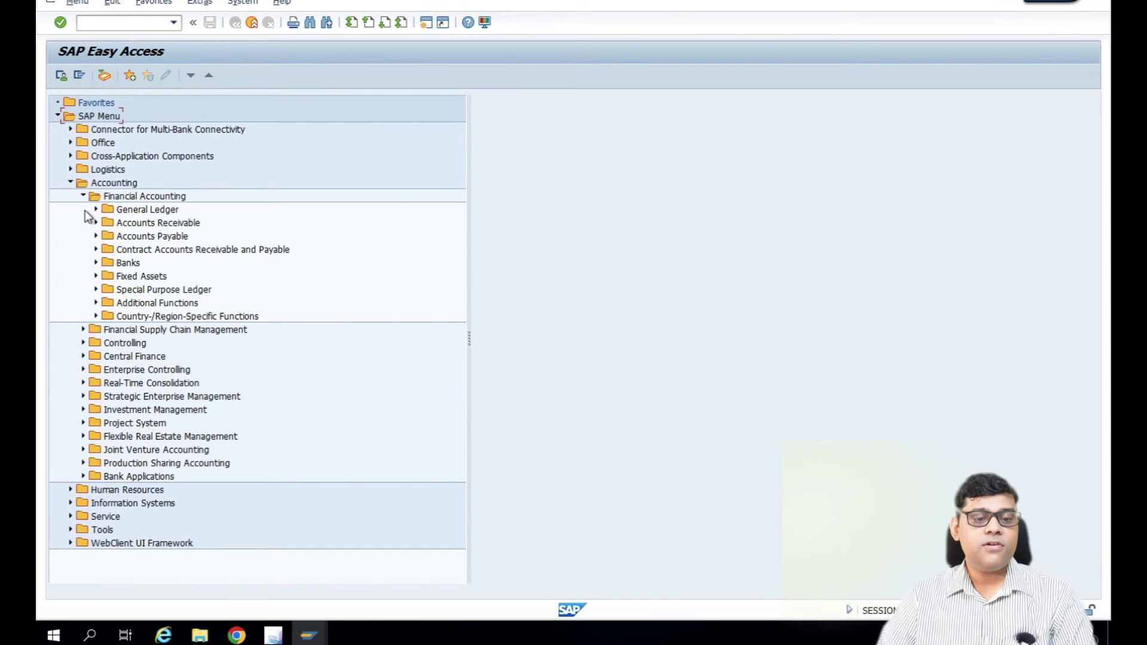
left_click(95, 209)
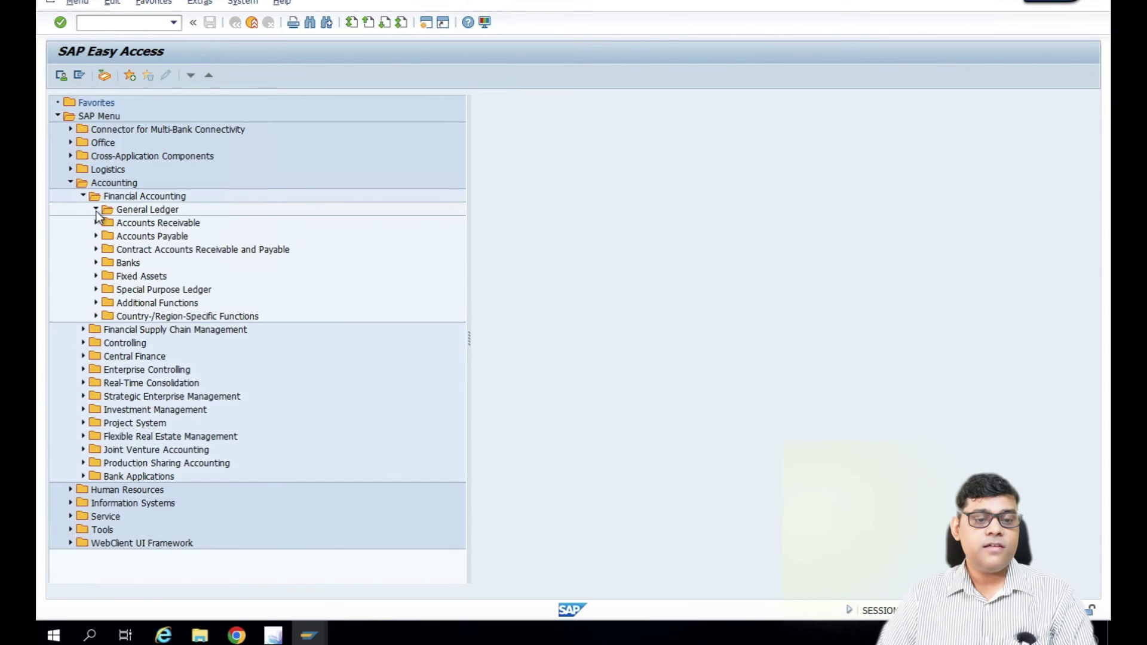
left_click(108, 237)
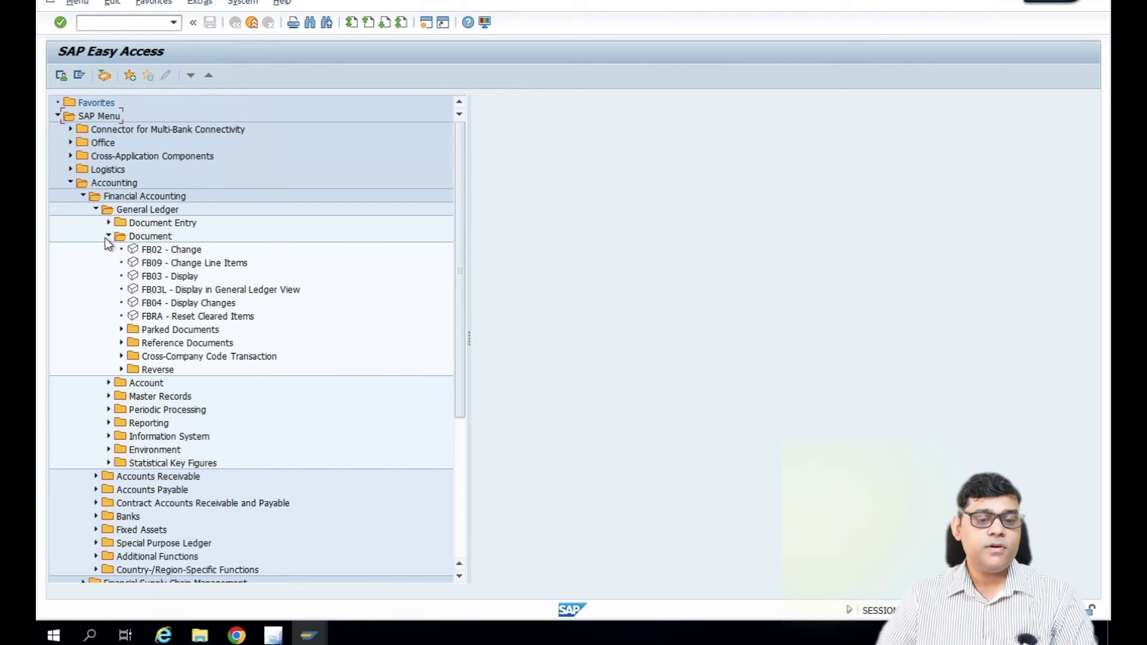
left_click(190, 280)
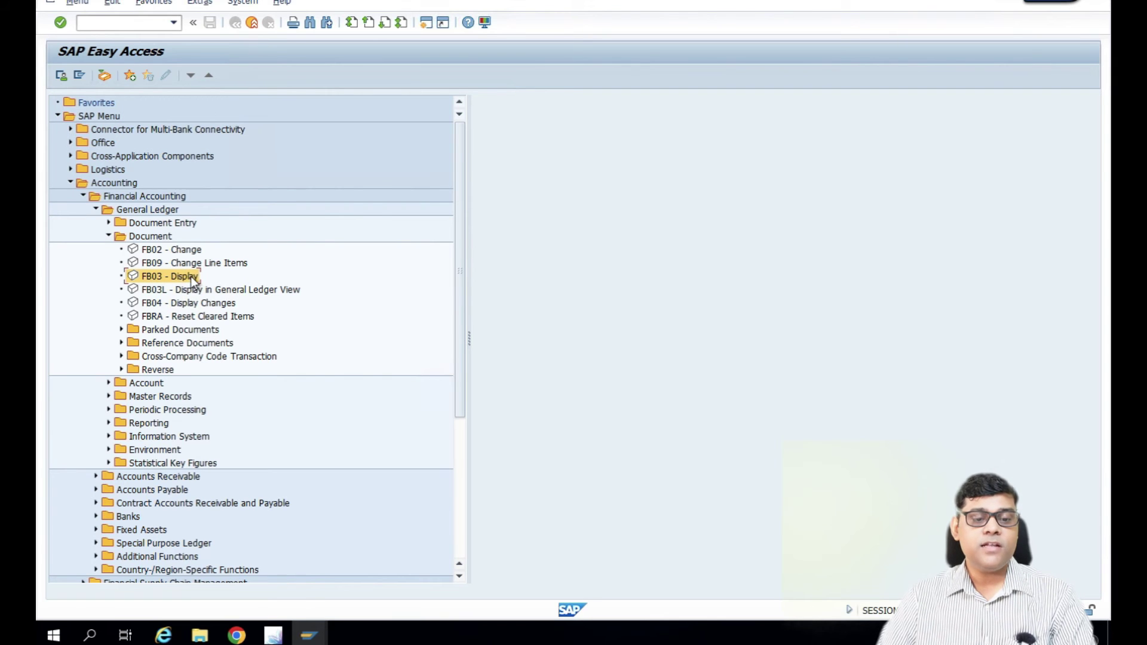
double_click(191, 276)
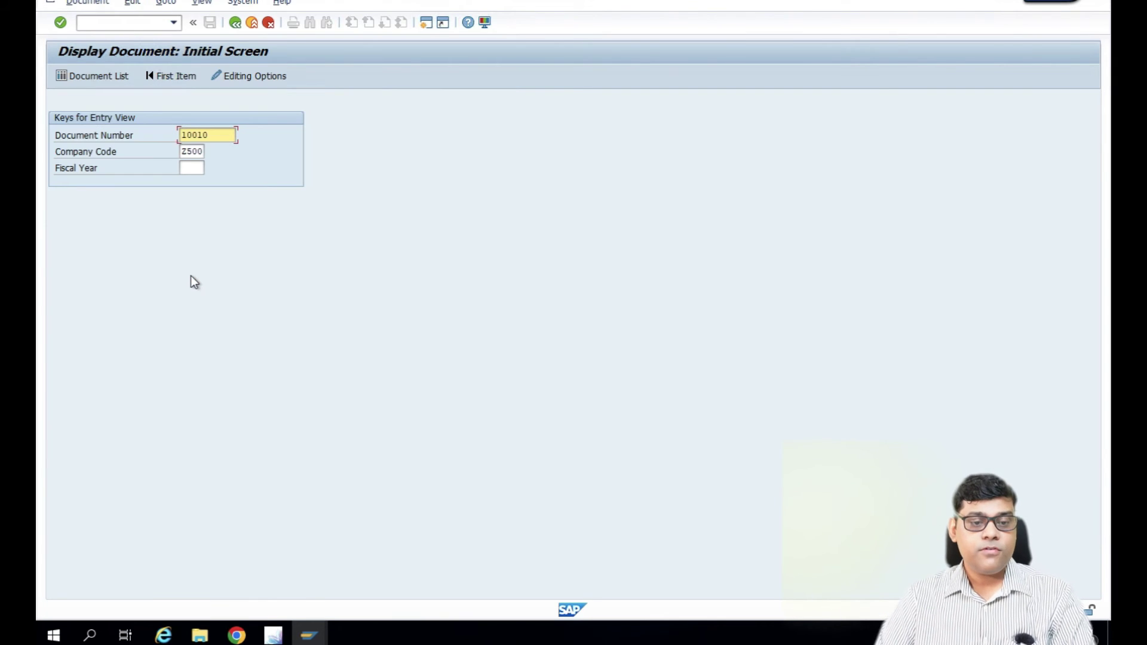
Step: Display document 10010 of company code Z500 in the data entry view, and return to the initial screen
left_click_drag(224, 138, 155, 139)
key("Return")
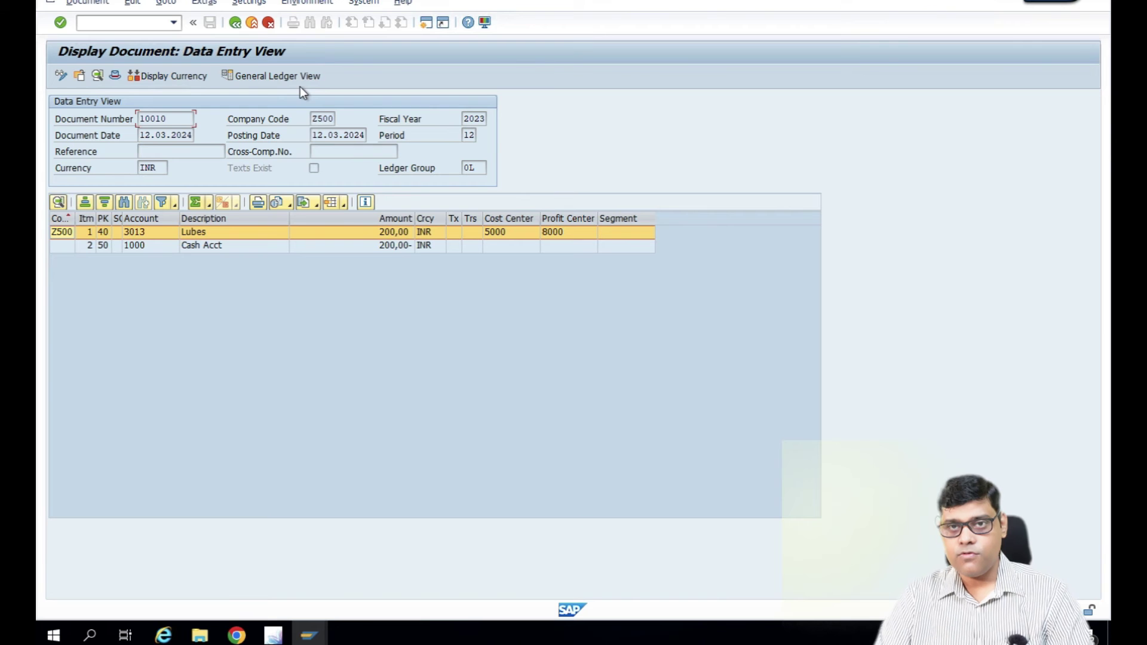
left_click(236, 23)
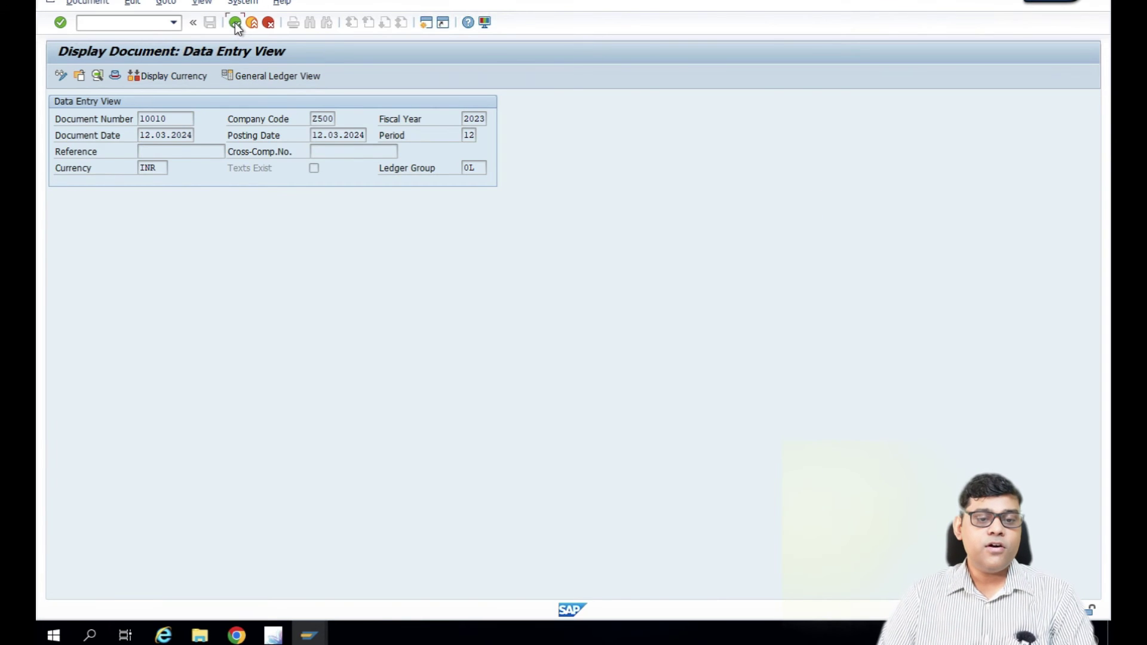
Step: List all documents of company code Z500 with the ledger selection cleared, and return to the selection criteria
left_click(117, 81)
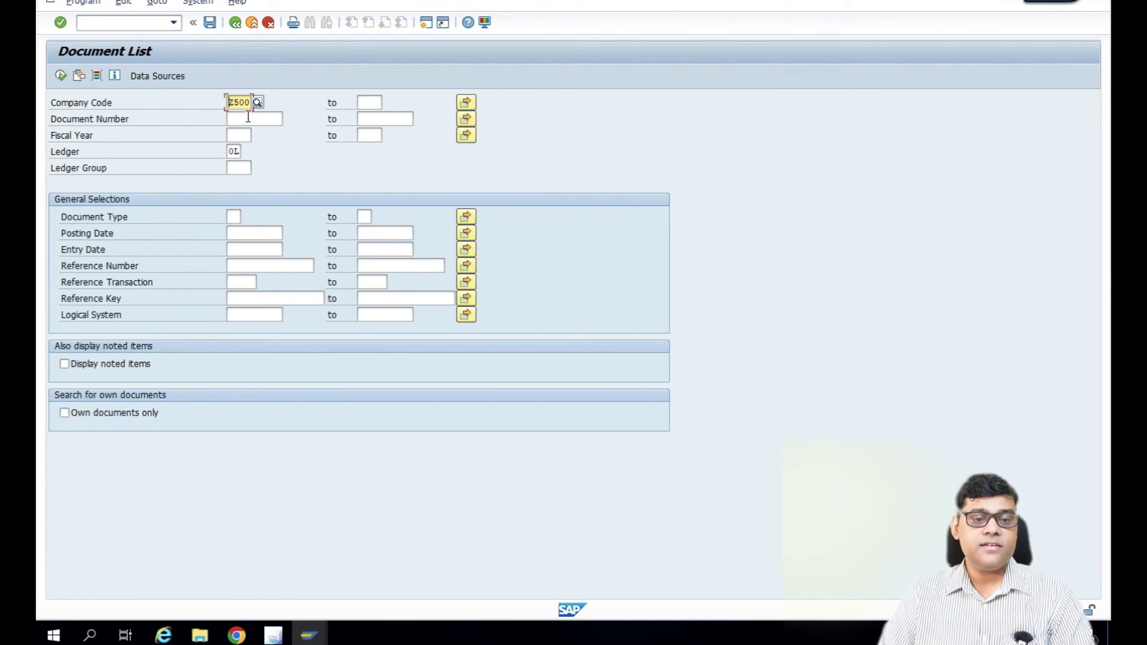
left_click(232, 153)
key("Delete")
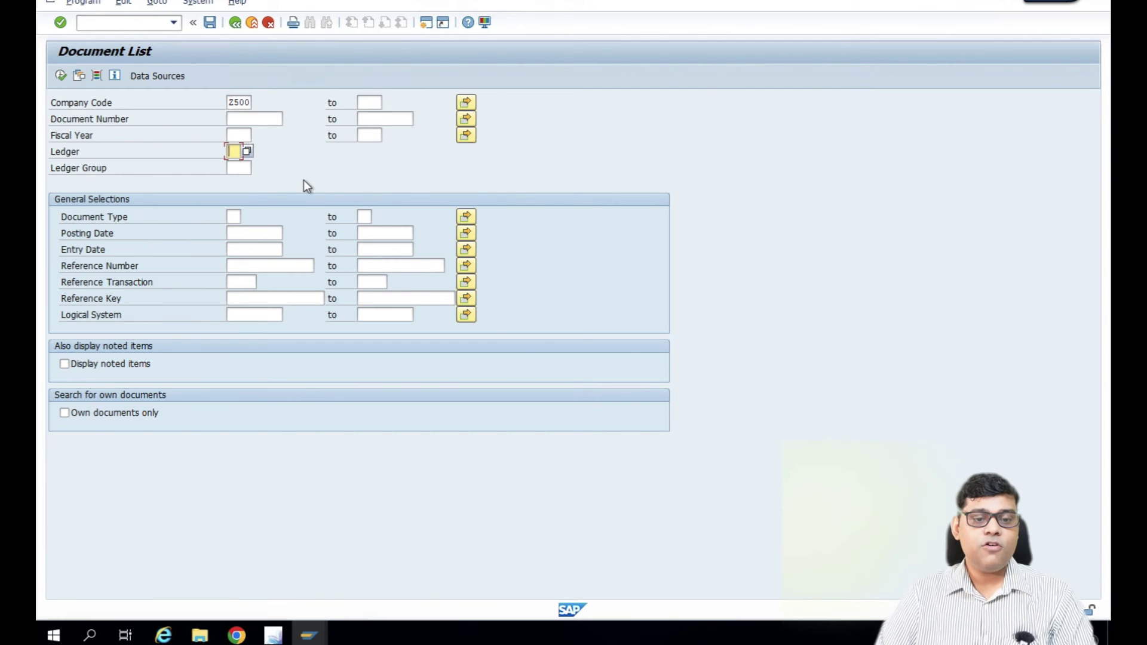
left_click(60, 76)
key("Return")
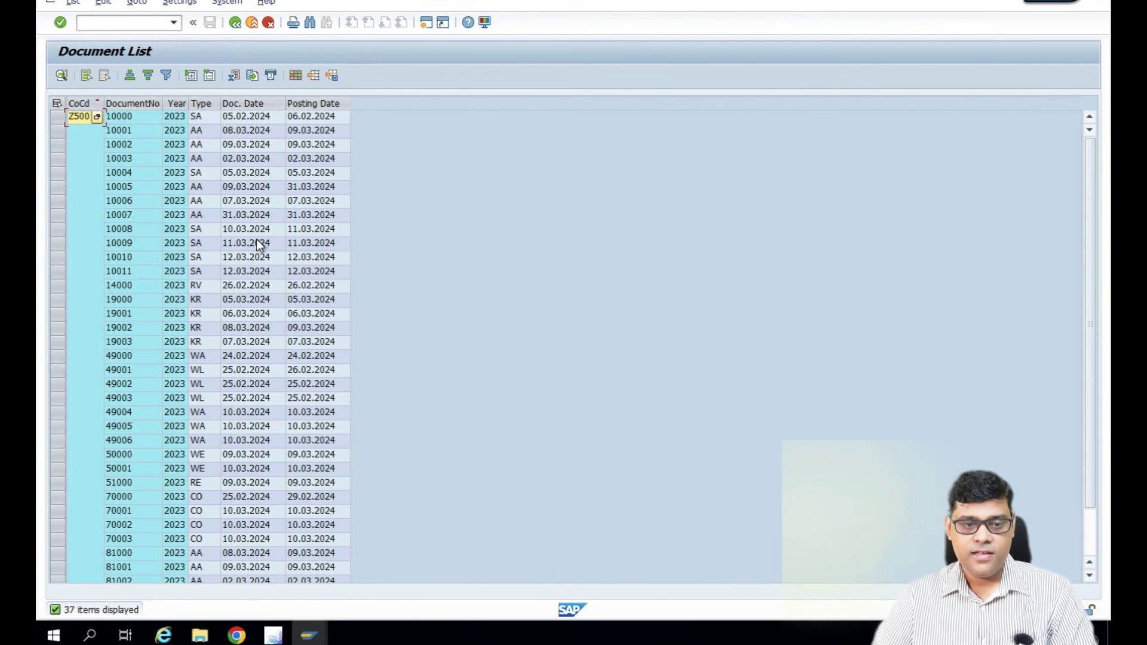
left_click(235, 22)
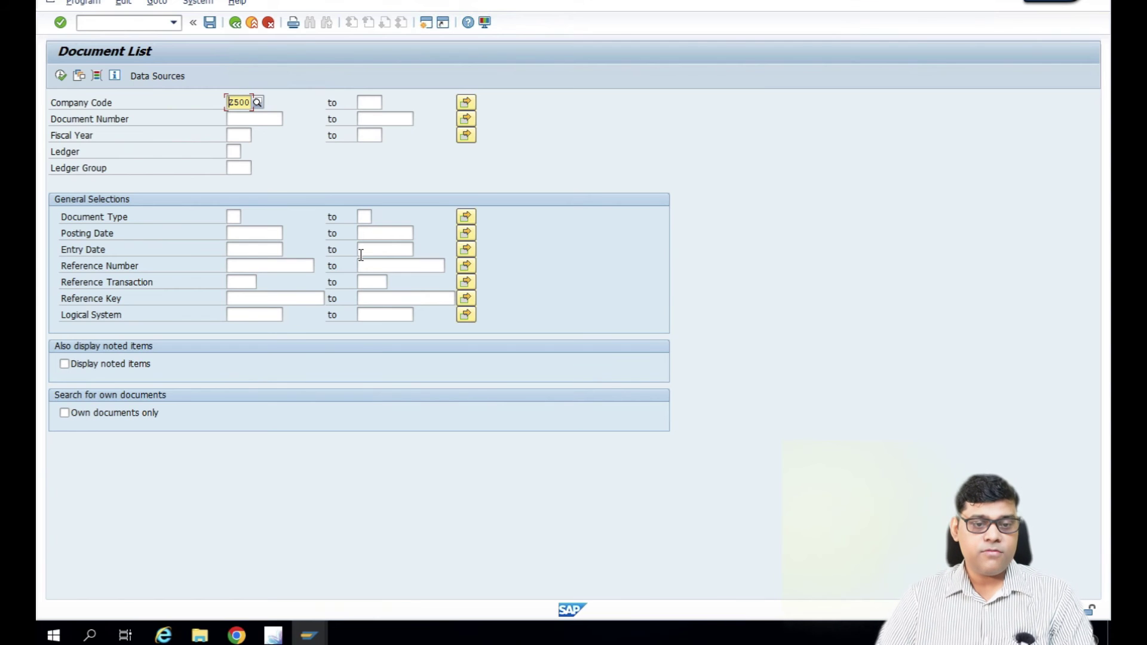
Step: Set the document list's starting entry date to 12.03.2024 and the ledger to 0L
left_click(254, 250)
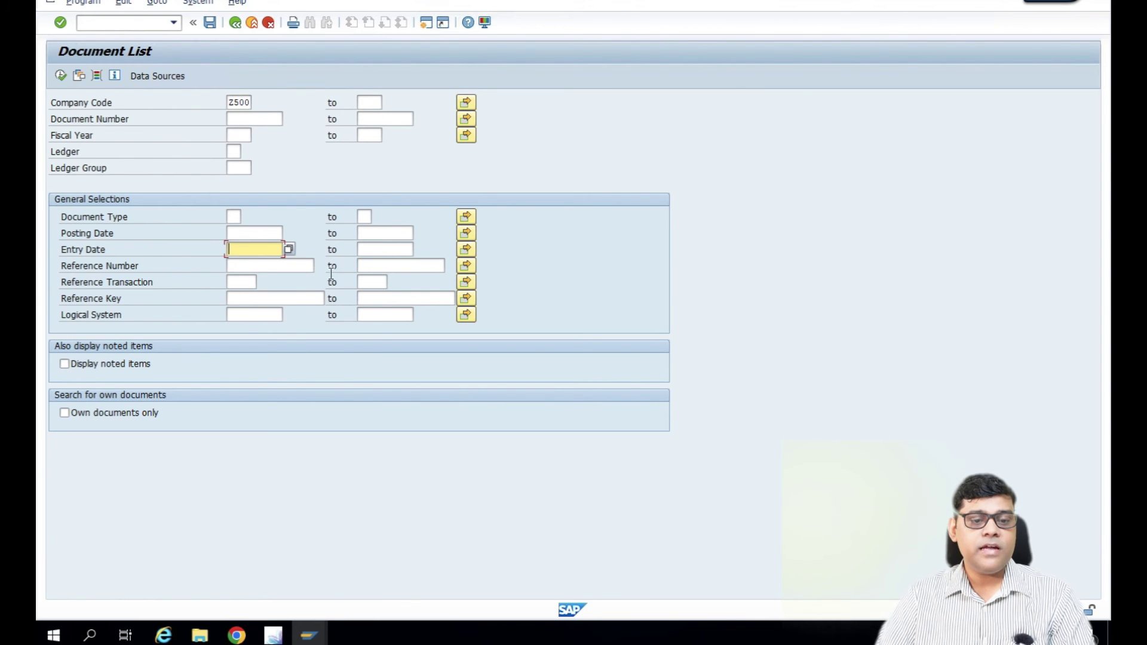
left_click(290, 250)
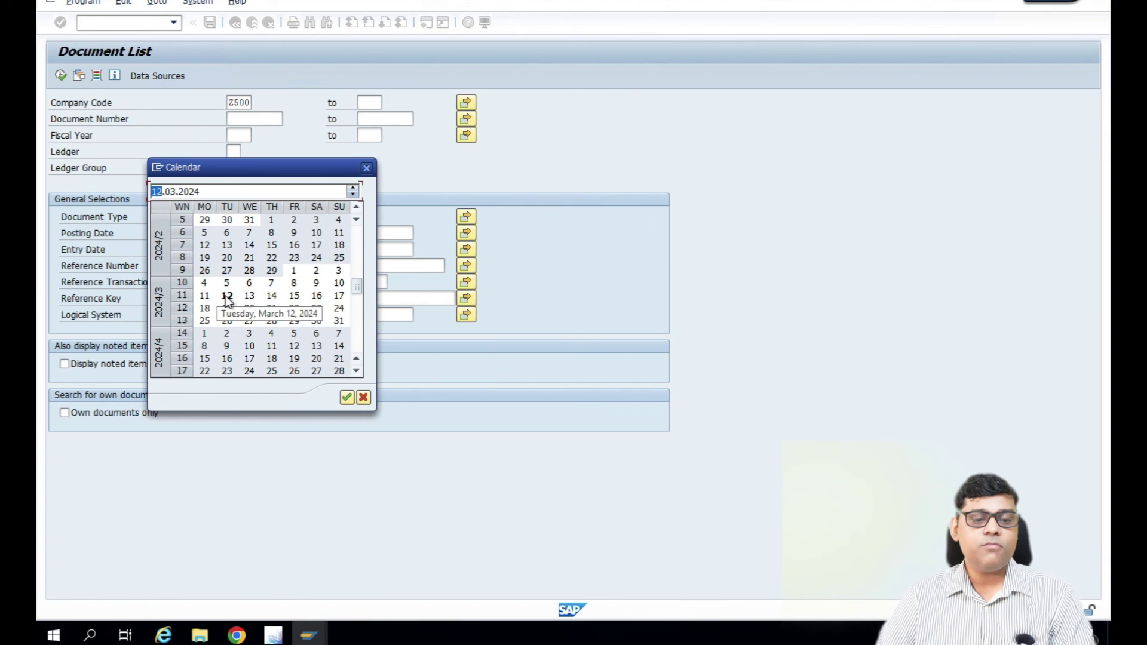
double_click(227, 297)
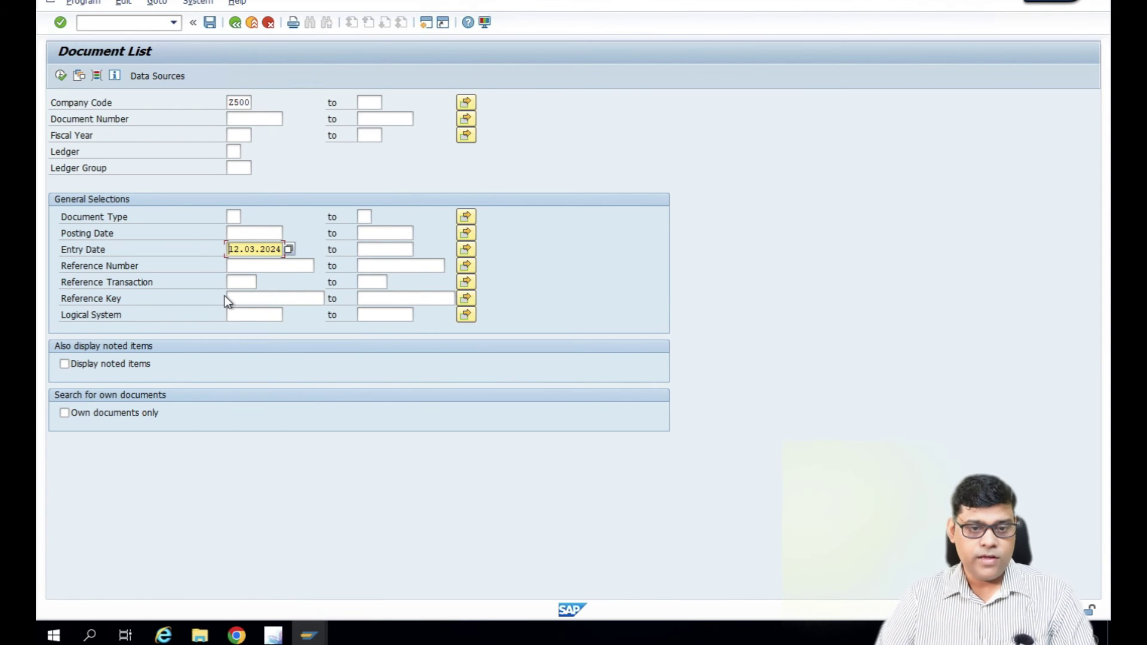
left_click(235, 153)
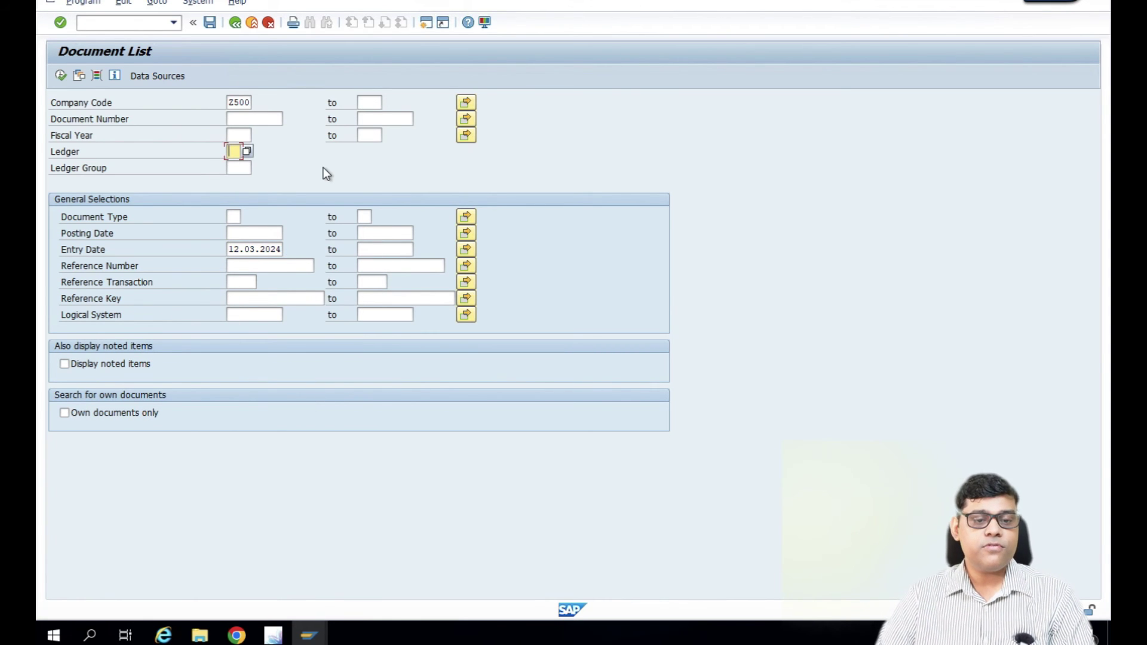
type("0L")
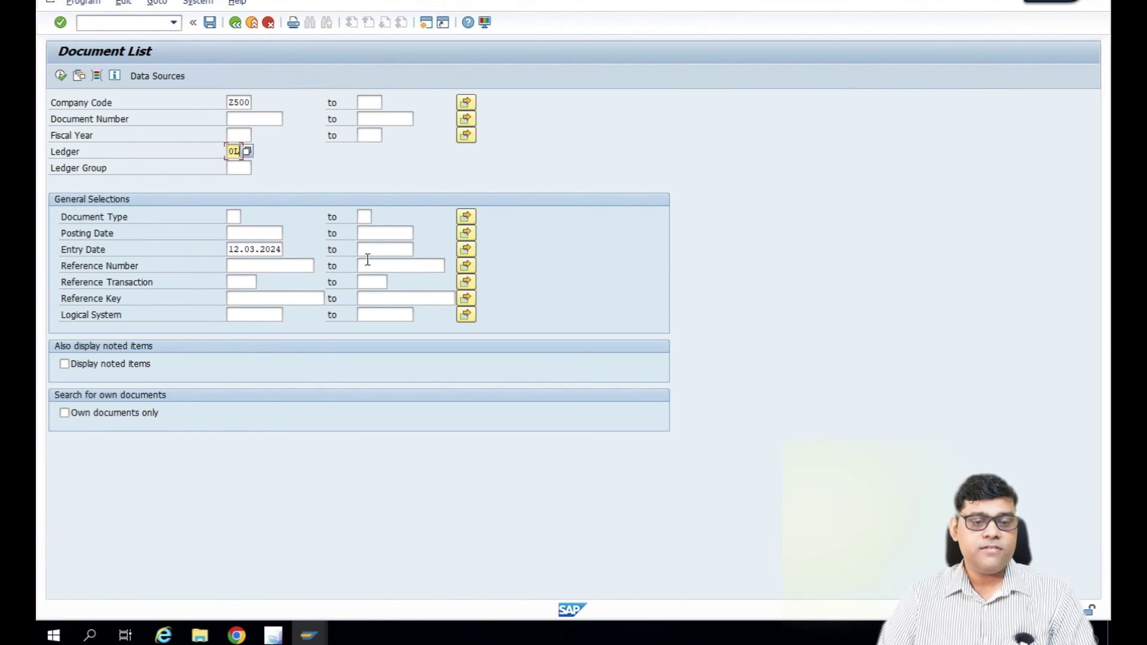
Step: Set the entry date range to 11.03.2024 through 12.03.2024 and run the document list
left_click(398, 255)
left_click(419, 250)
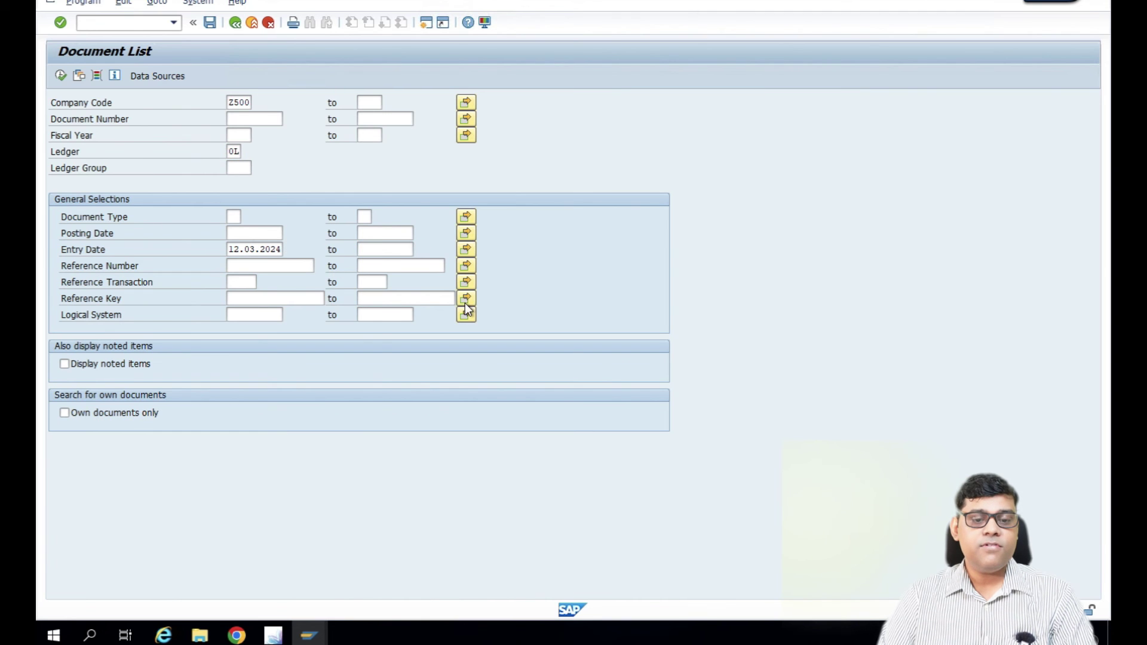
double_click(229, 302)
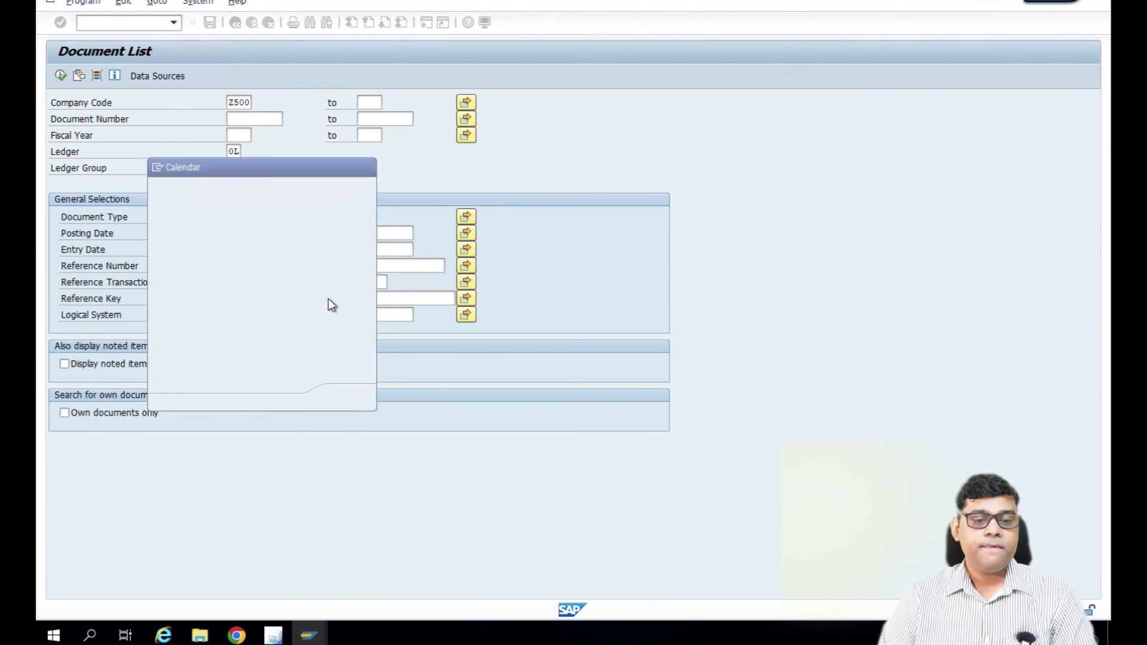
left_click(261, 249)
left_click(289, 250)
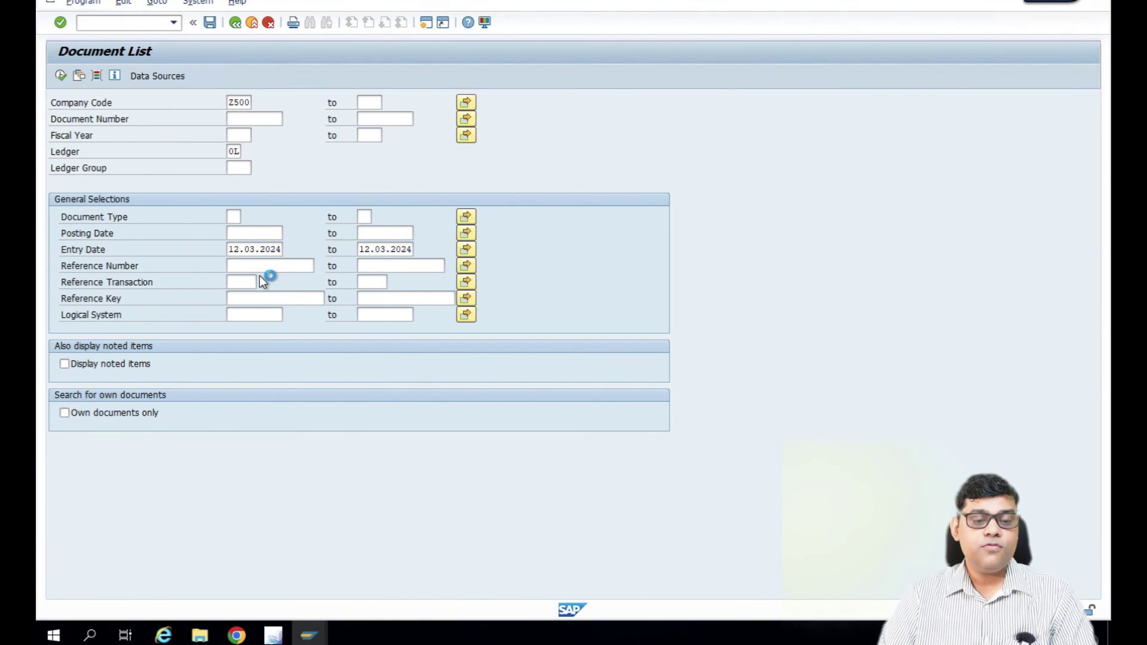
double_click(229, 300)
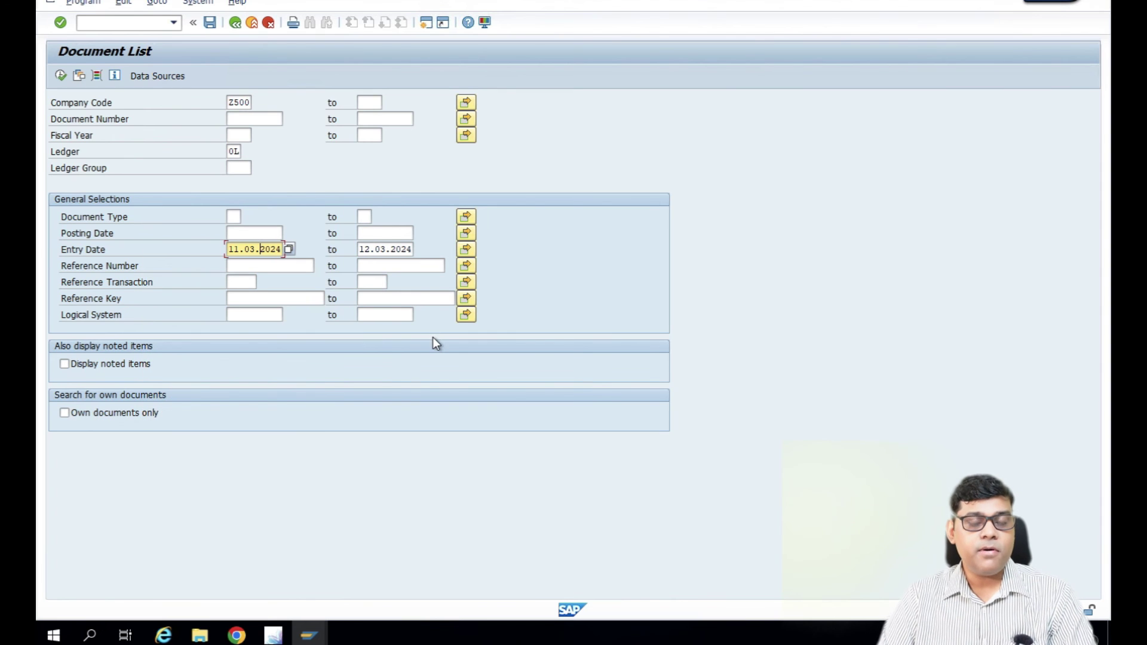
left_click(60, 77)
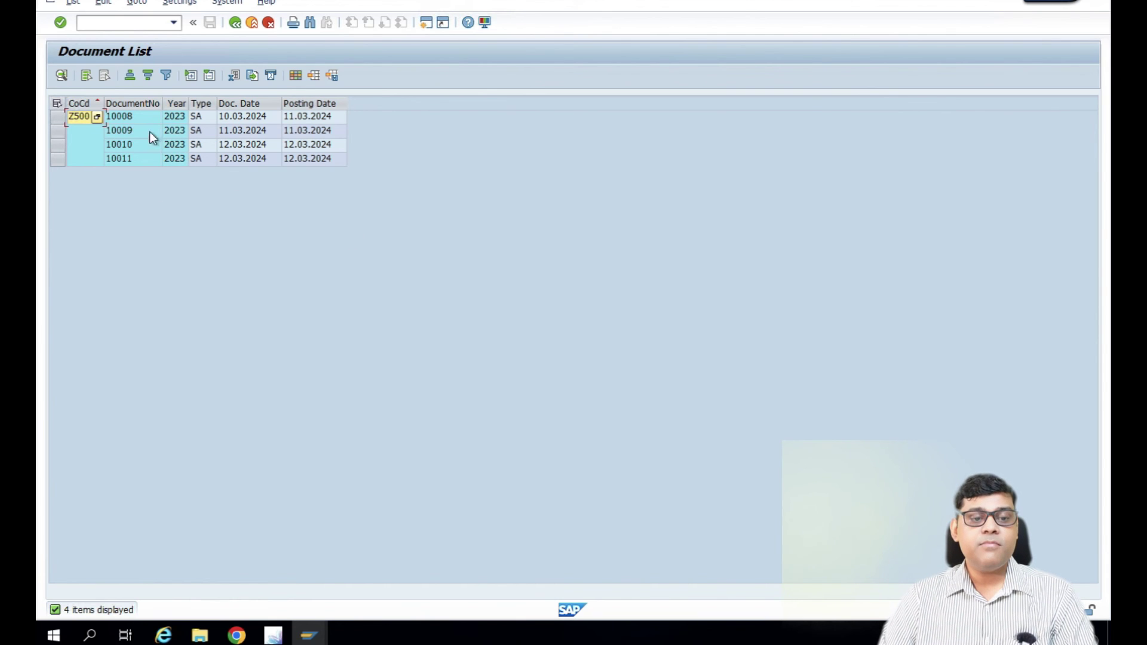
Step: Review the line items and ledger group of documents 10009 and 10010 from the document list
left_click(130, 121)
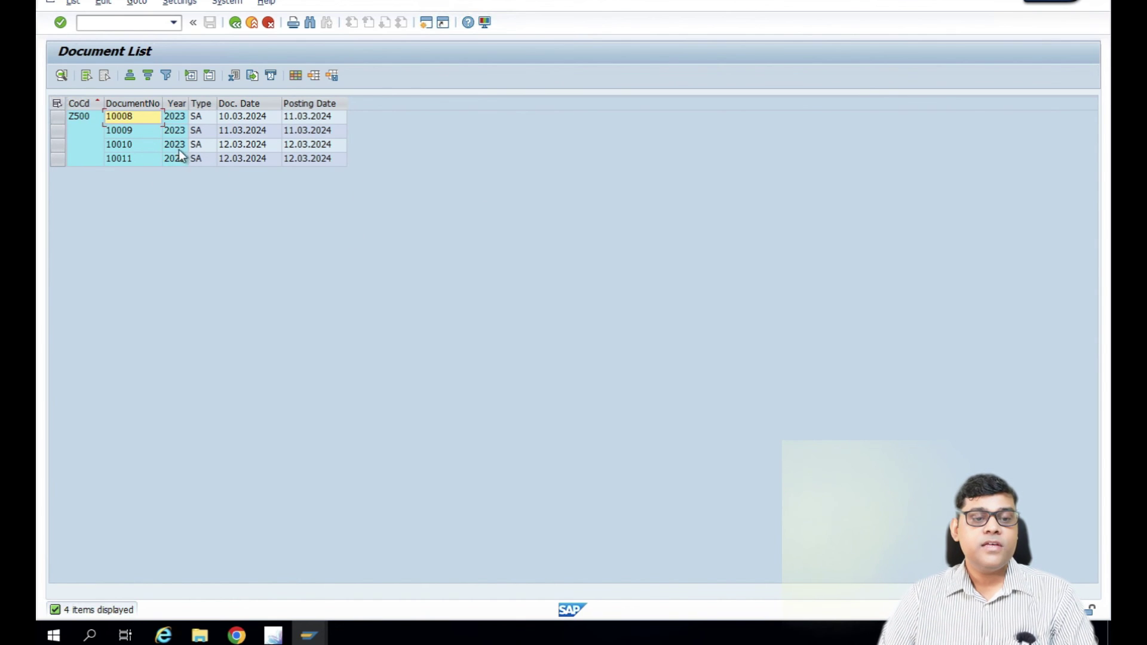
double_click(143, 133)
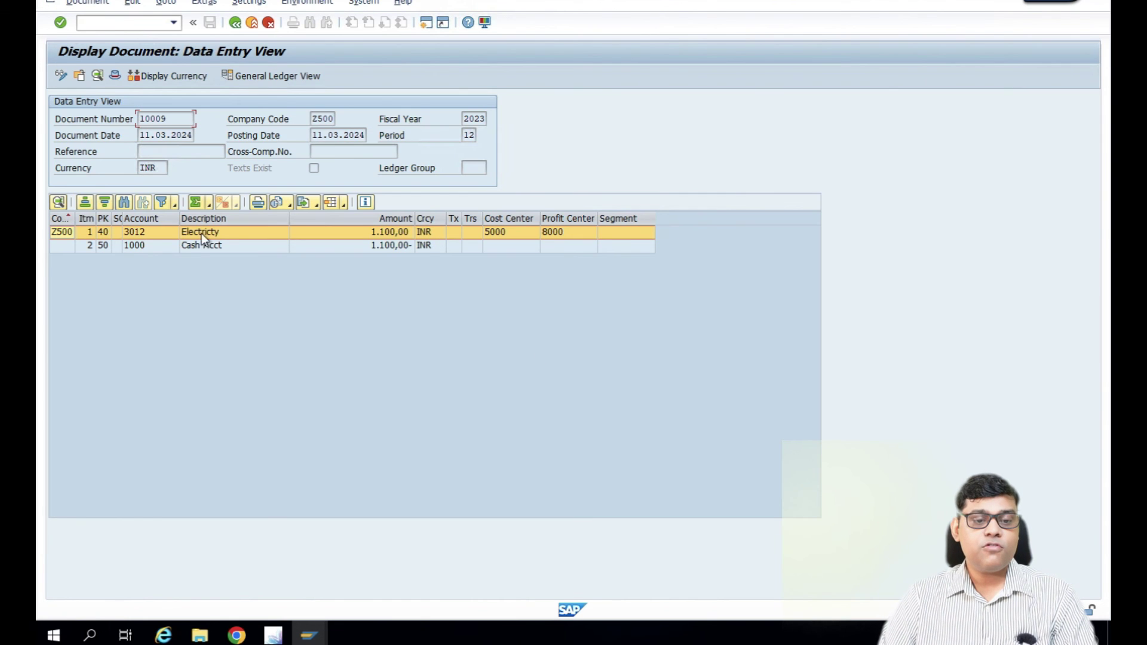
left_click(234, 22)
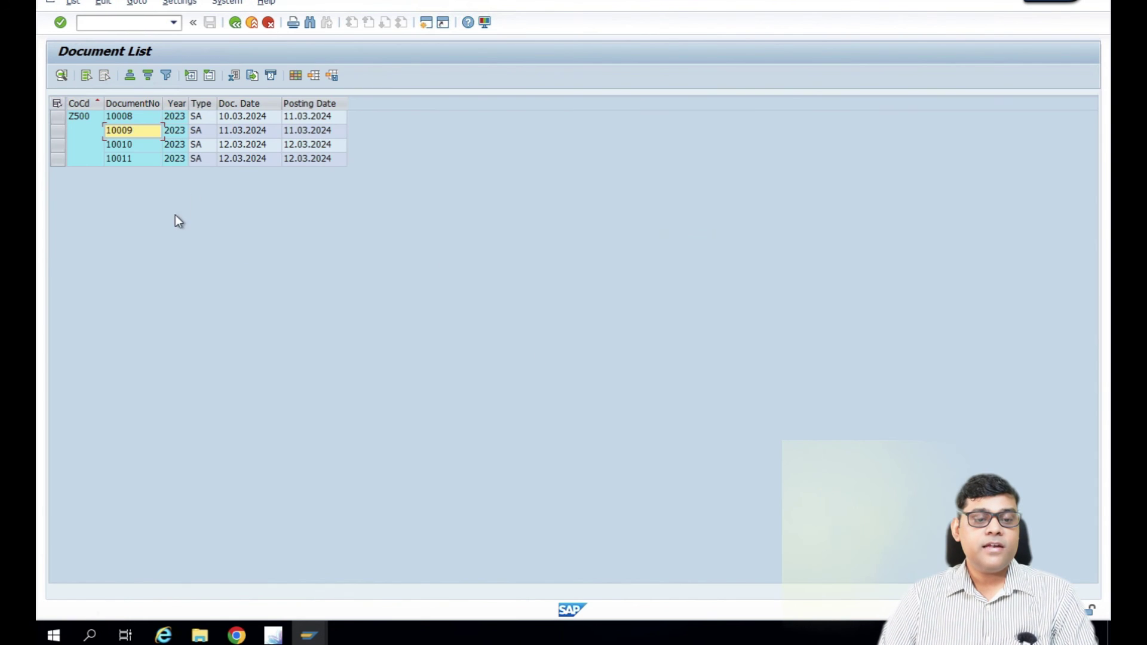
double_click(121, 145)
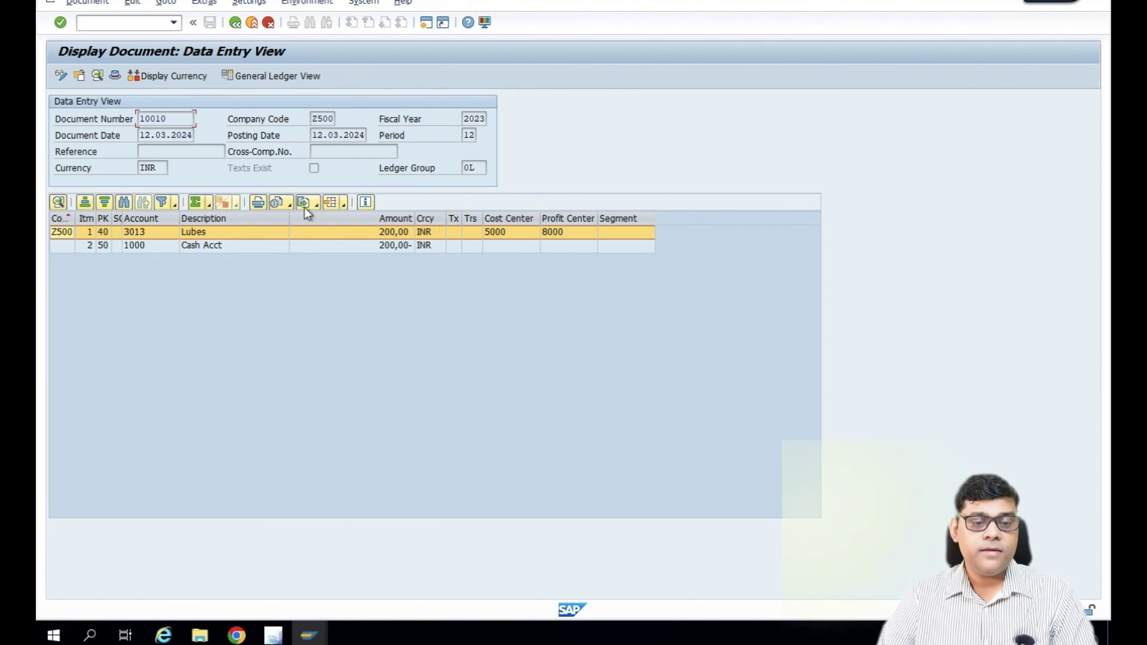
left_click(236, 24)
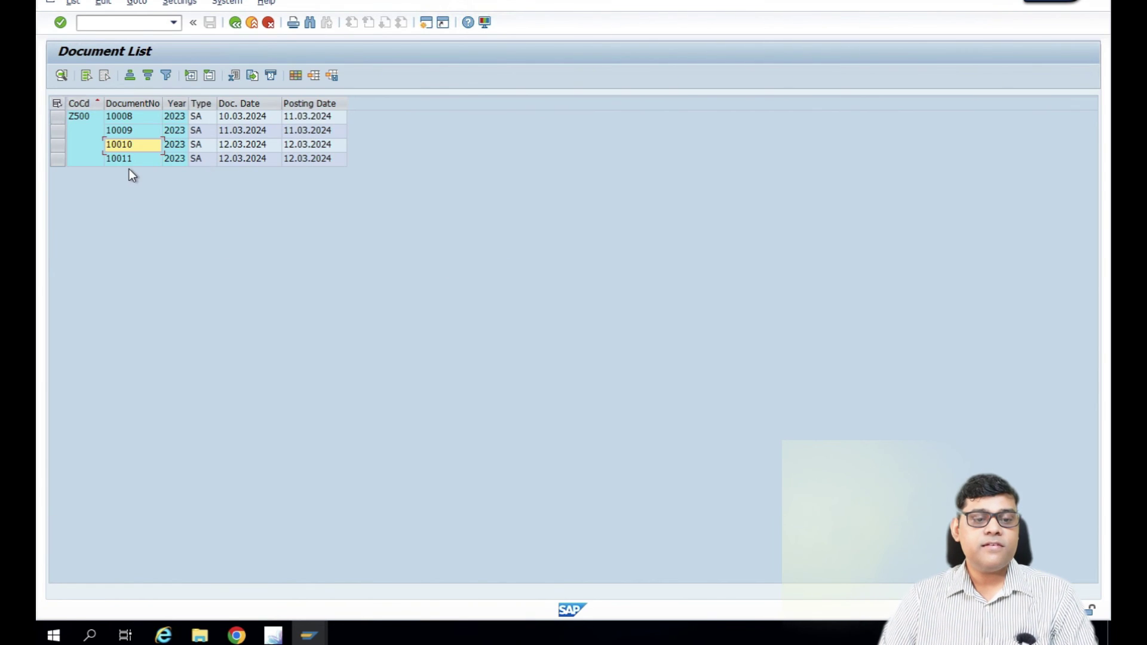
Step: Review the line items and ledger group of document 10011, and return to the initial document display screen
double_click(138, 160)
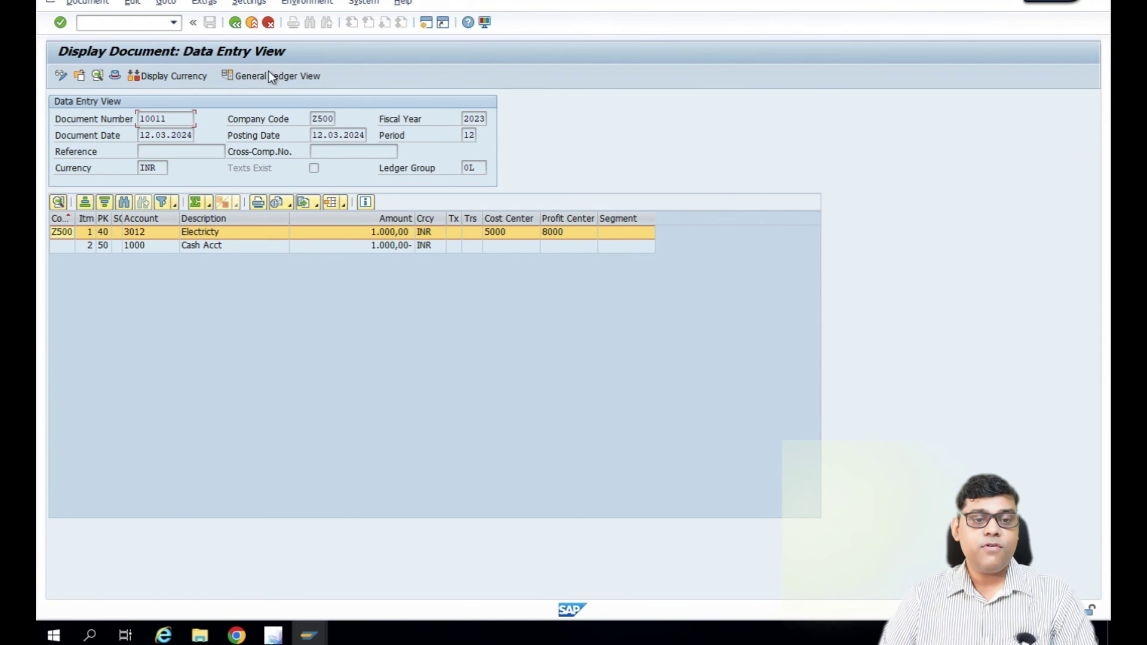
left_click(234, 27)
left_click(234, 27)
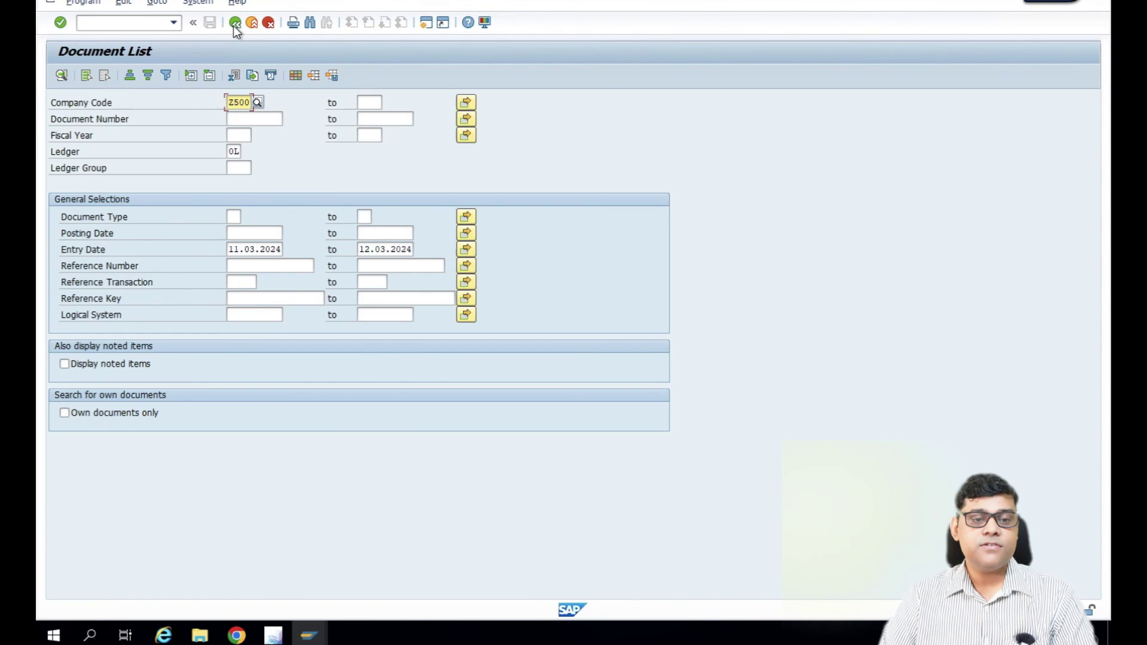
left_click(235, 26)
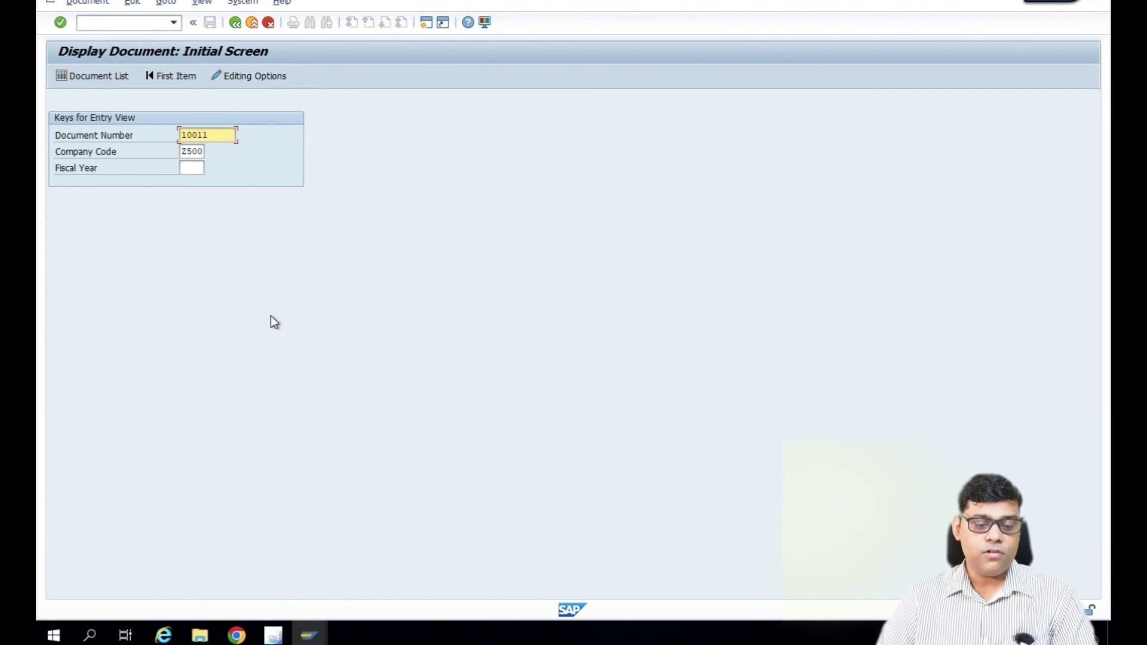
Step: Switch to the SAP Fiori launchpad in Chrome and open the Manage Journal Entries app from the Journal Entries group
left_click(287, 632)
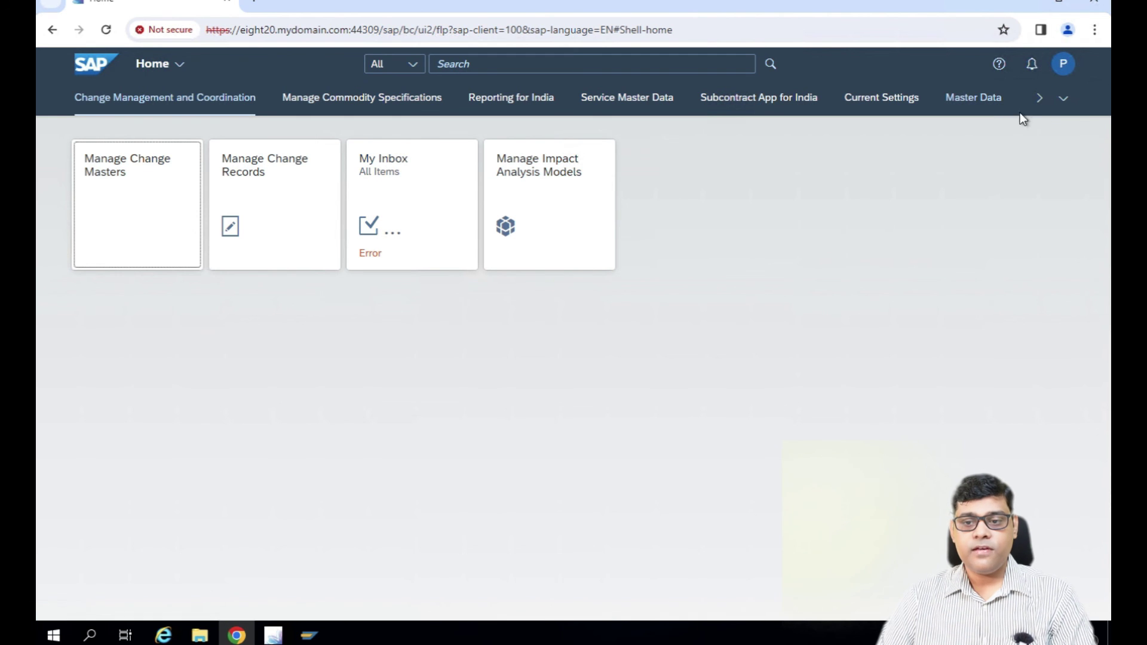
left_click(1065, 100)
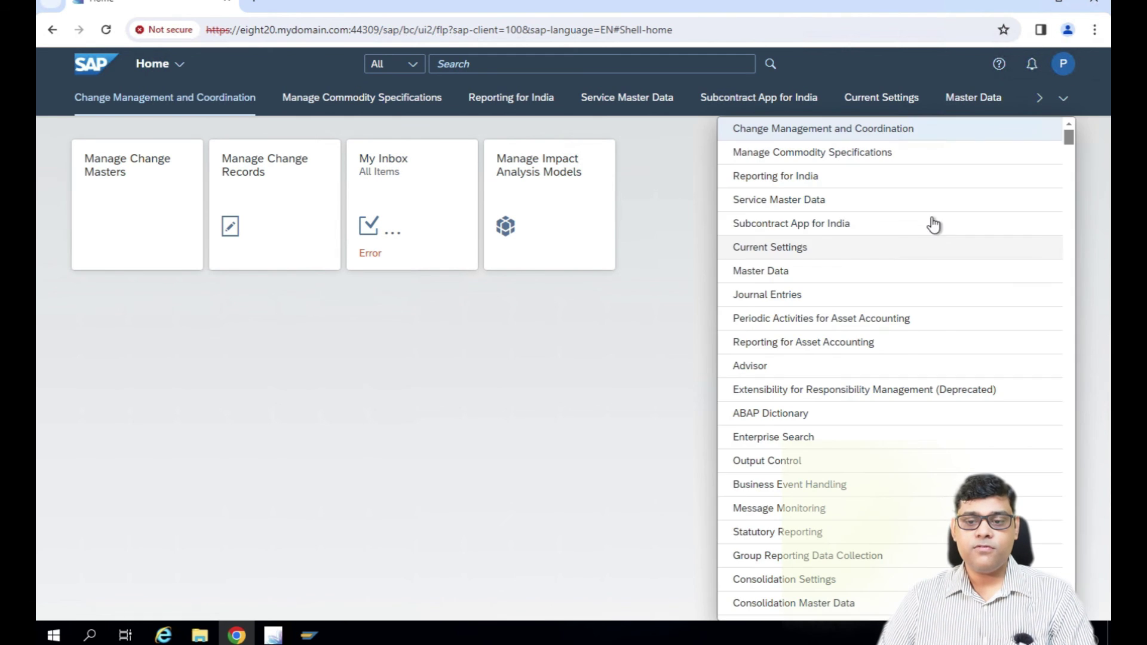
left_click(768, 295)
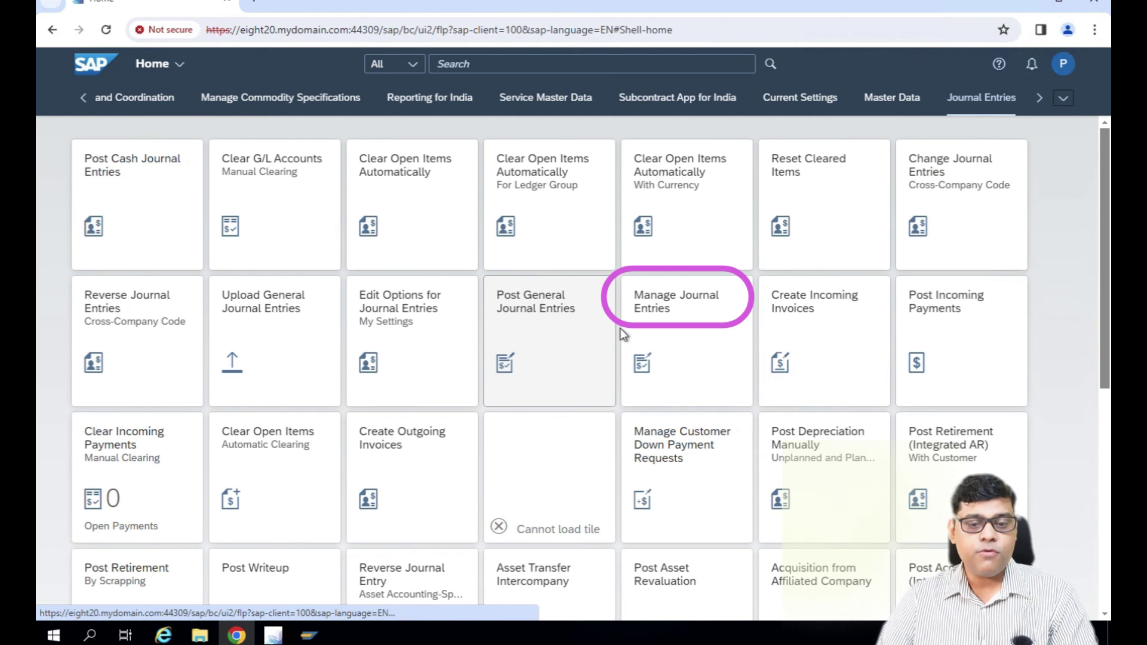
left_click(693, 313)
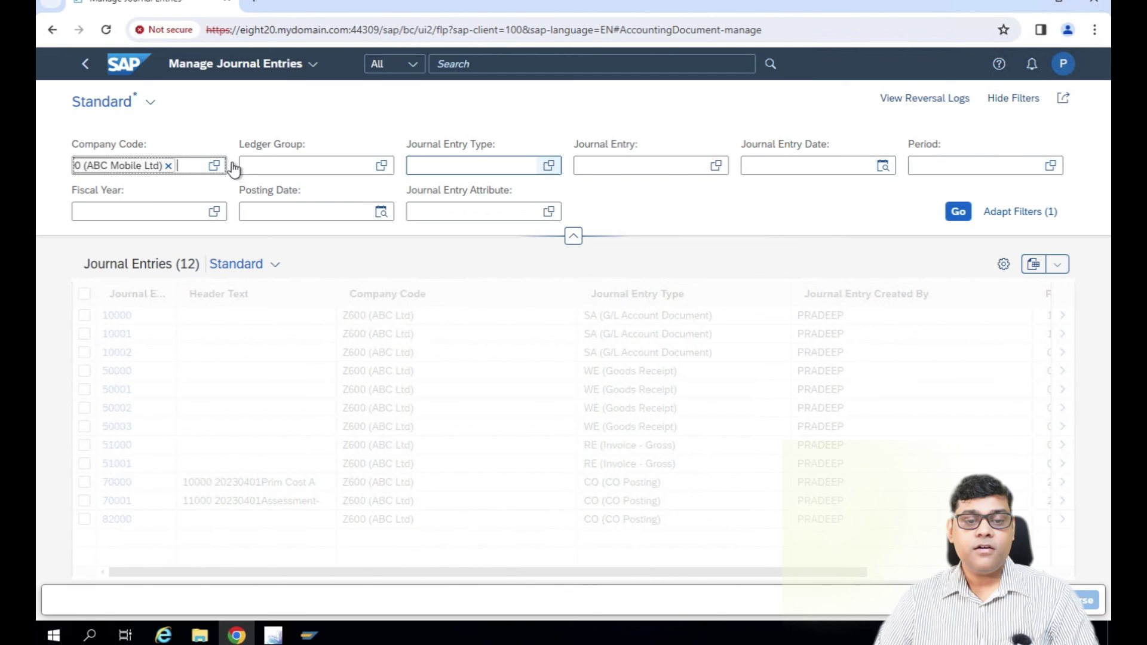
Step: Filter the journal entries by company code Z500 and set the journal entry date to Yesterday
left_click(274, 164)
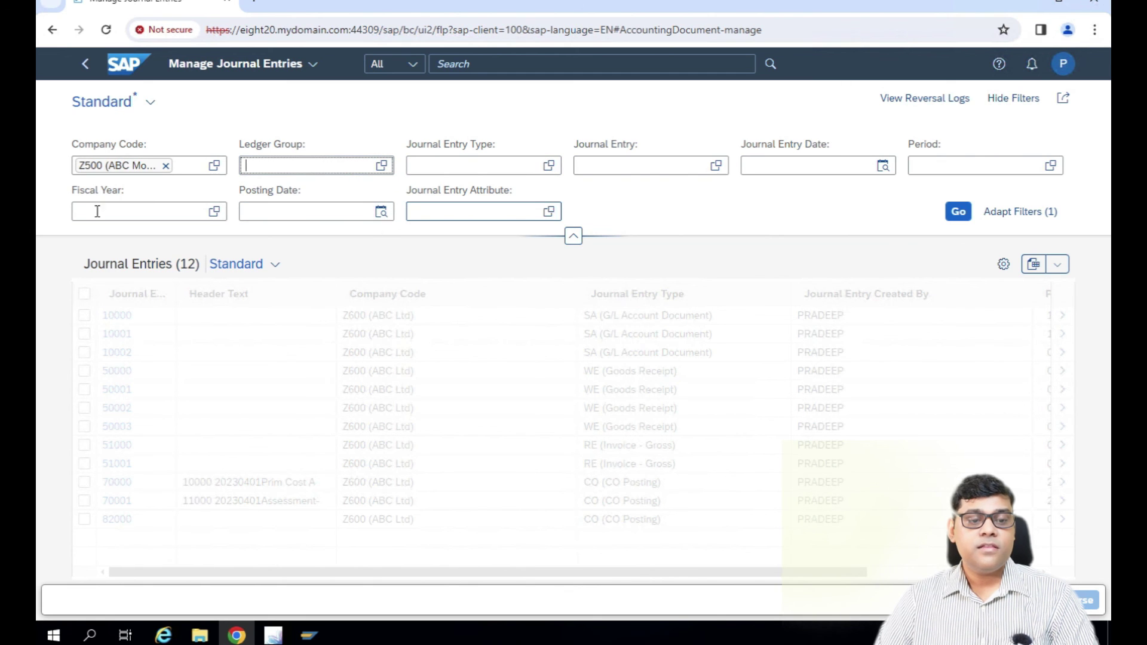
left_click(312, 212)
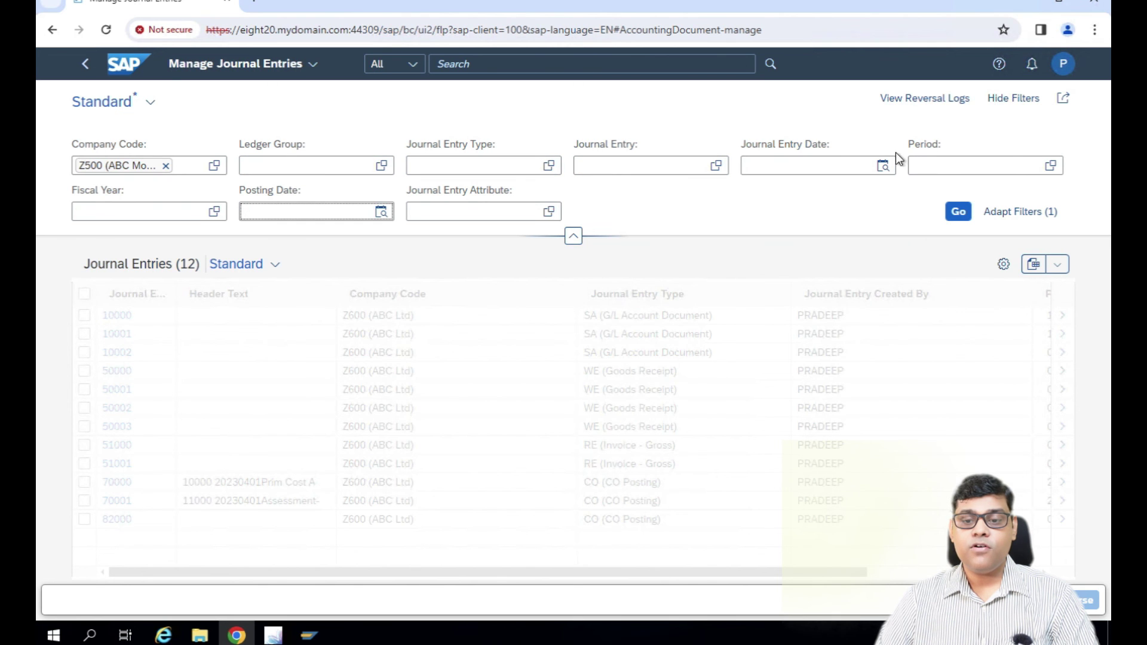
left_click(888, 168)
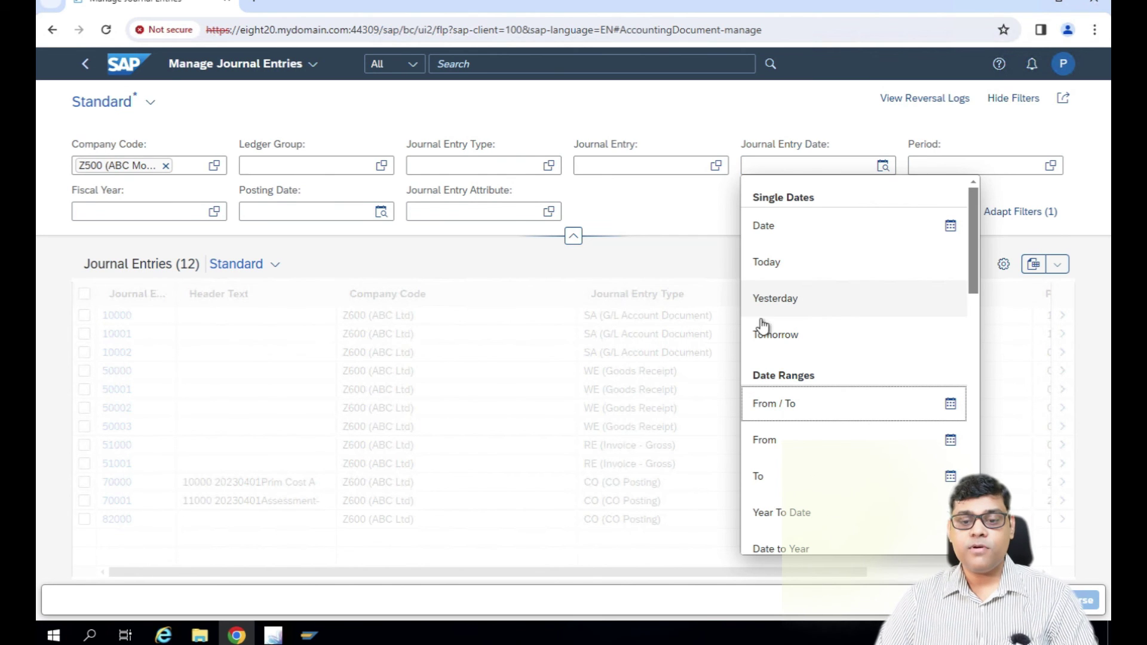
left_click(783, 303)
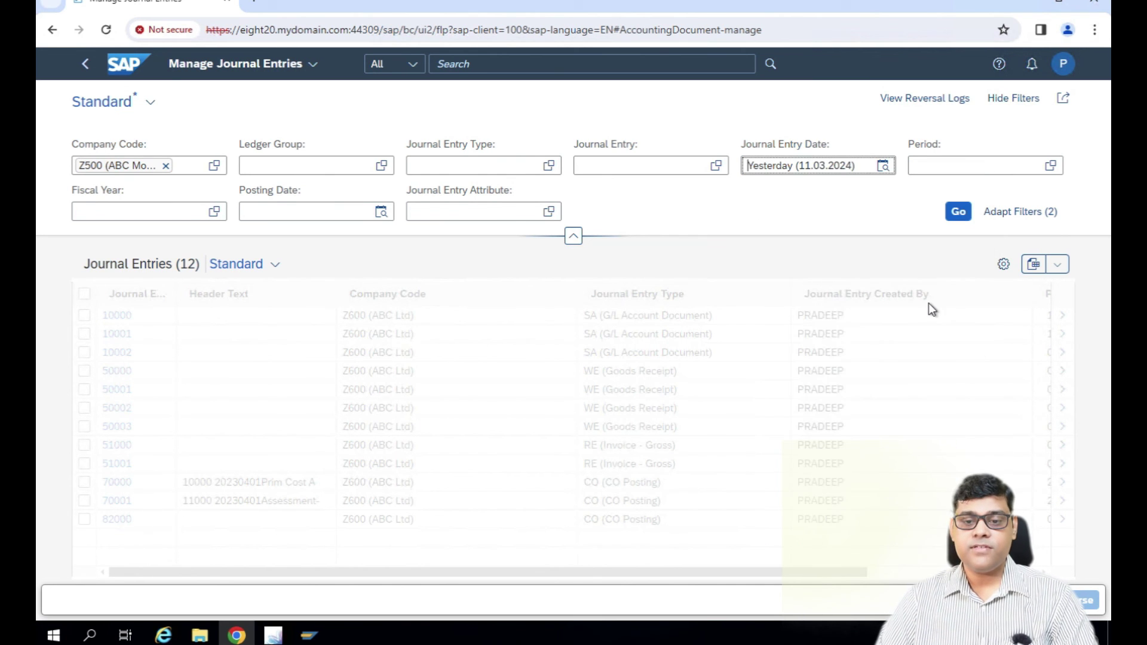
Step: Set the journal entry date to the From / To range 11.03.2024 - 12.03.2024 and run the filter
left_click(884, 164)
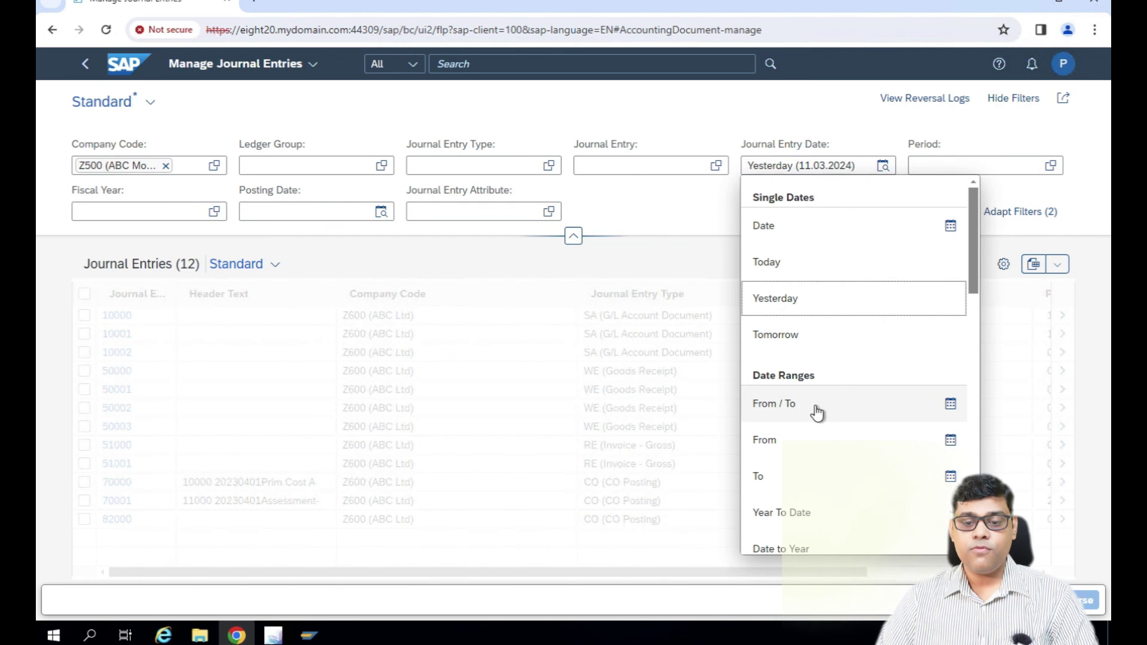
left_click(782, 406)
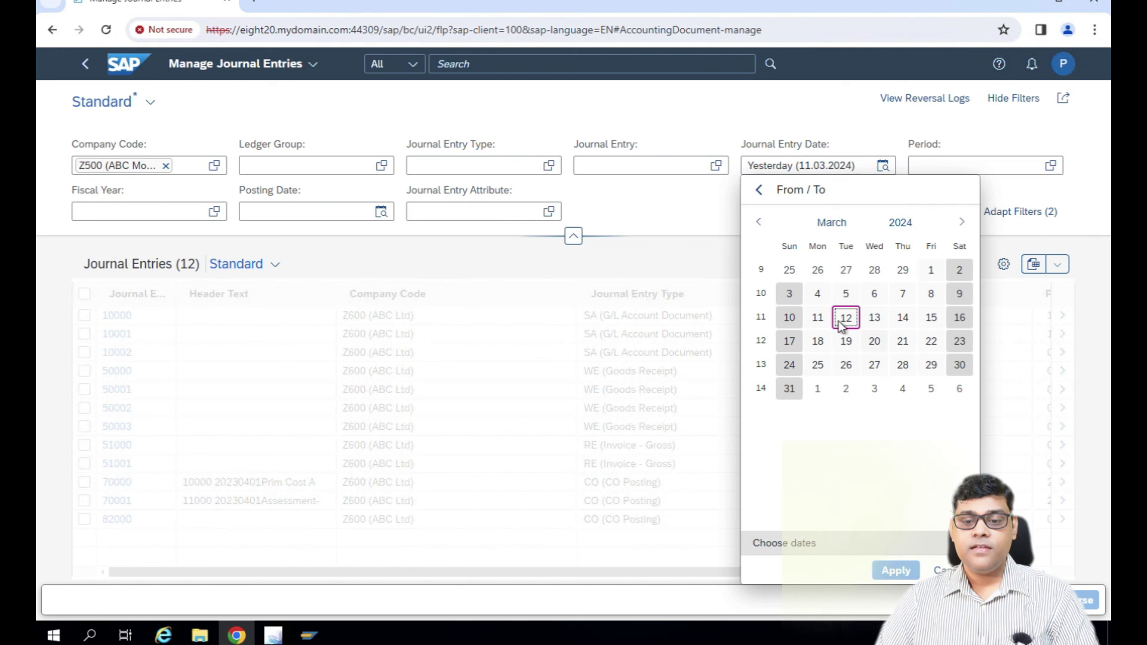
left_click(818, 320)
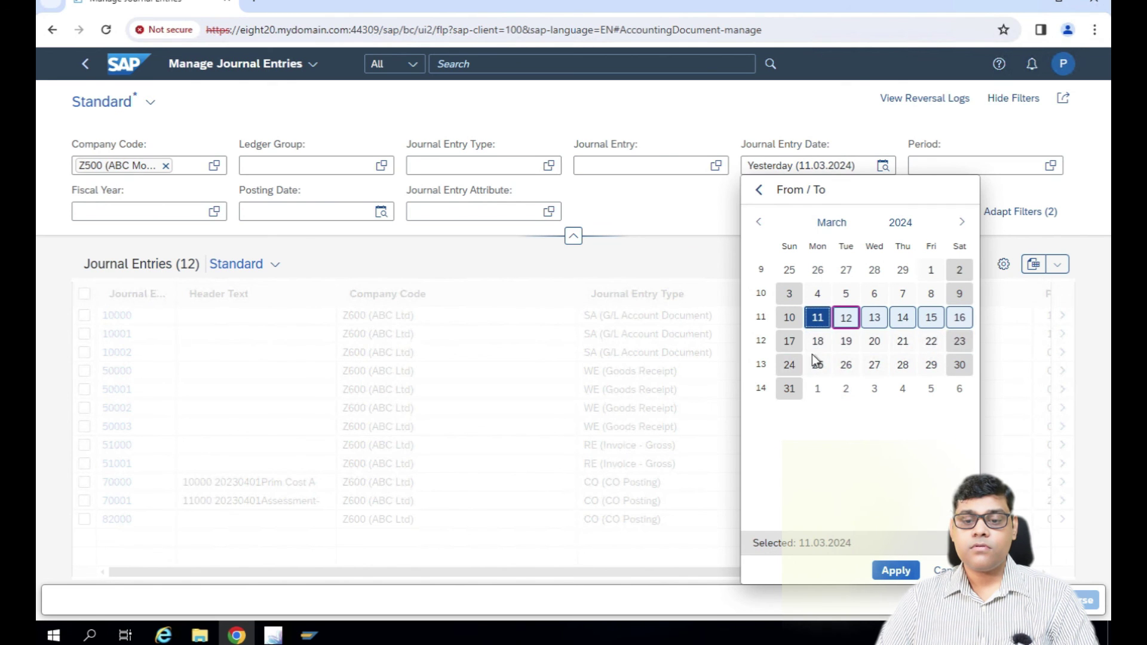
left_click(846, 317)
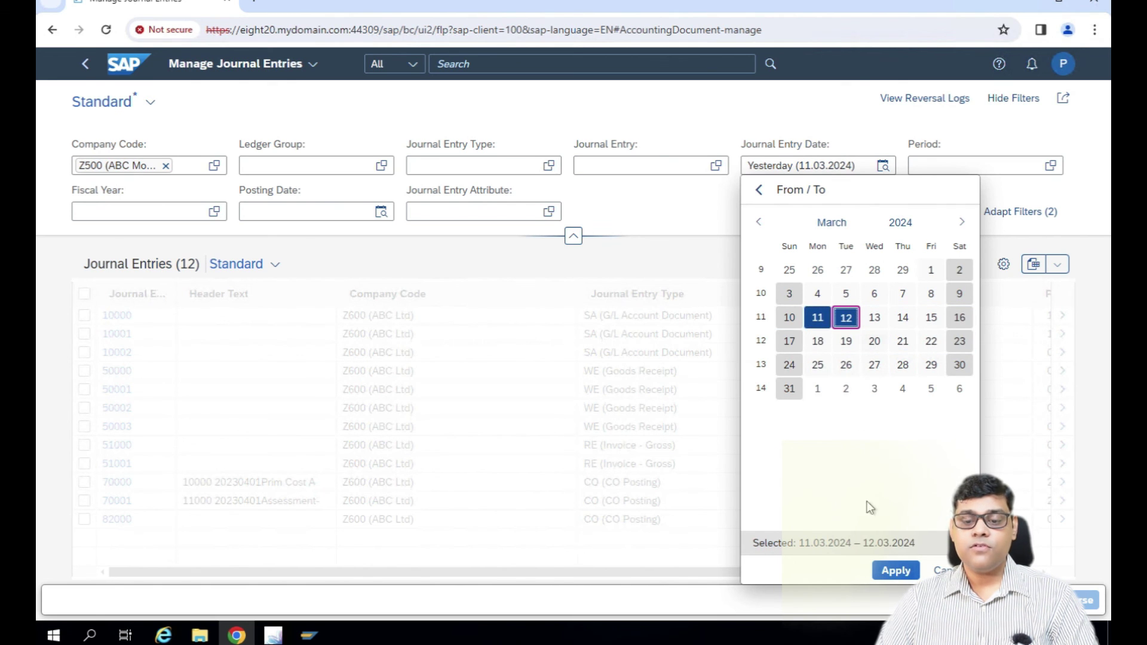
left_click(895, 570)
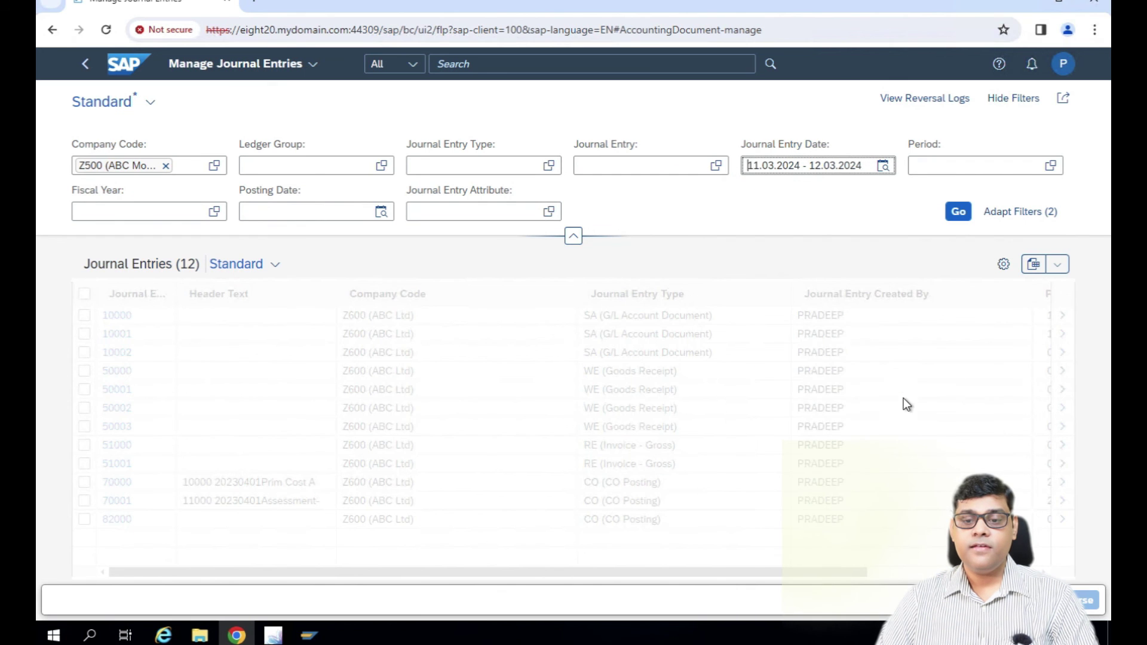
left_click(960, 212)
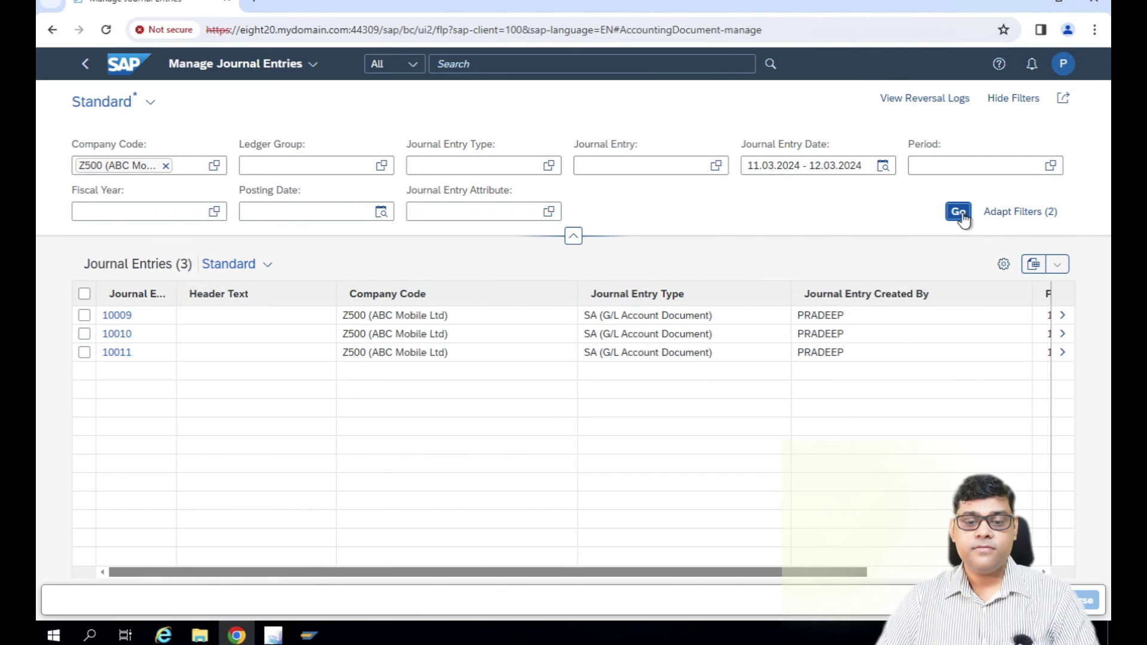